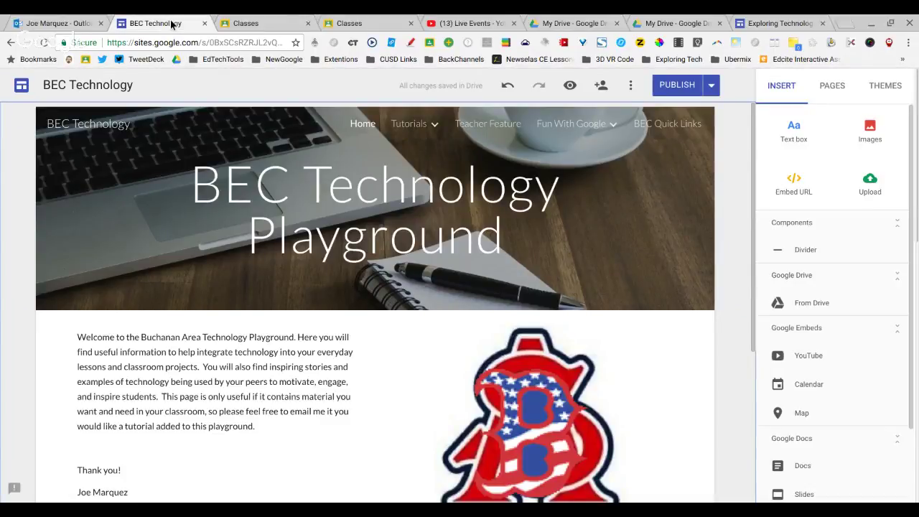
Look over the BEC Technology Playground page, then return to the Google Classroom class list
scroll(333, 191, down, 3)
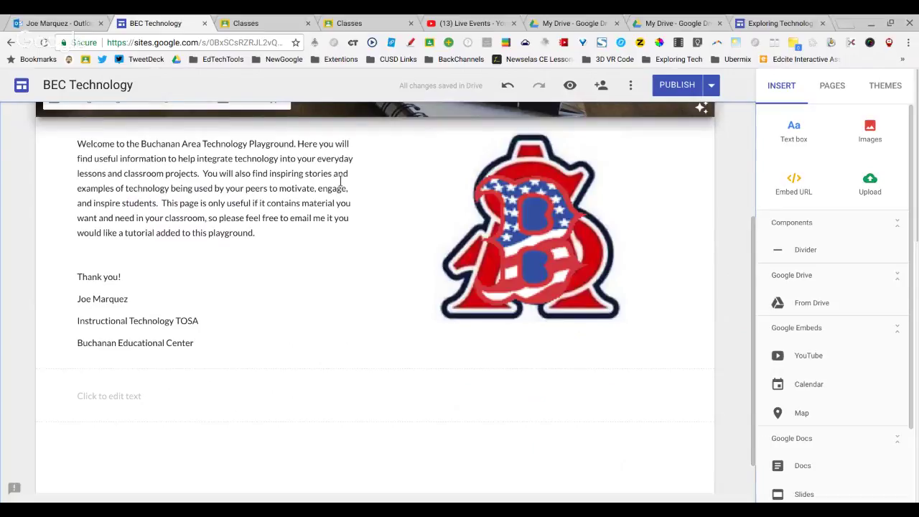
scroll(341, 180, down, 1)
scroll(396, 394, up, 3)
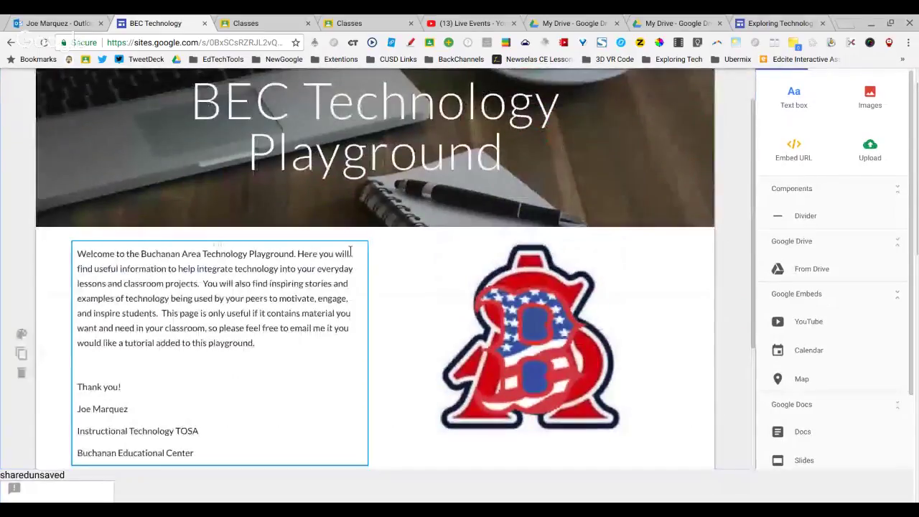
click(252, 23)
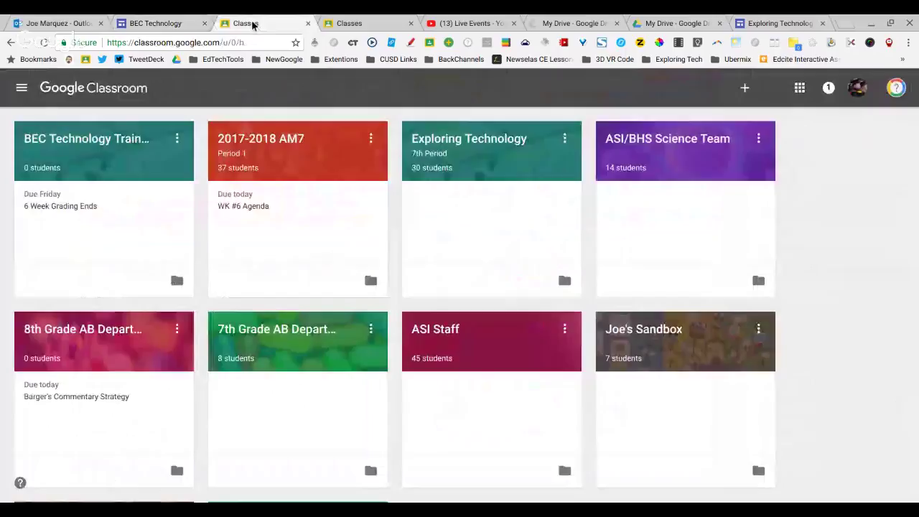
Open the BEC Technology Trainings class stream and expand its + create menu
click(92, 140)
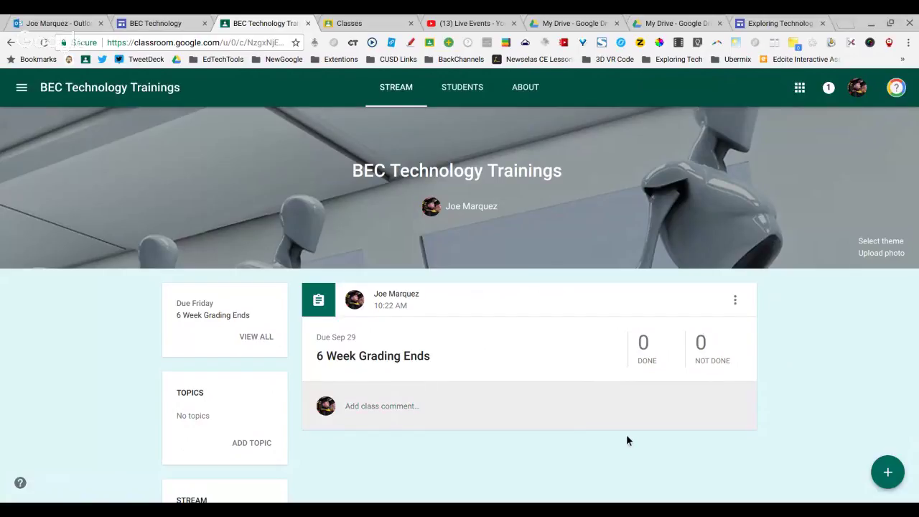
mouse_move(887, 472)
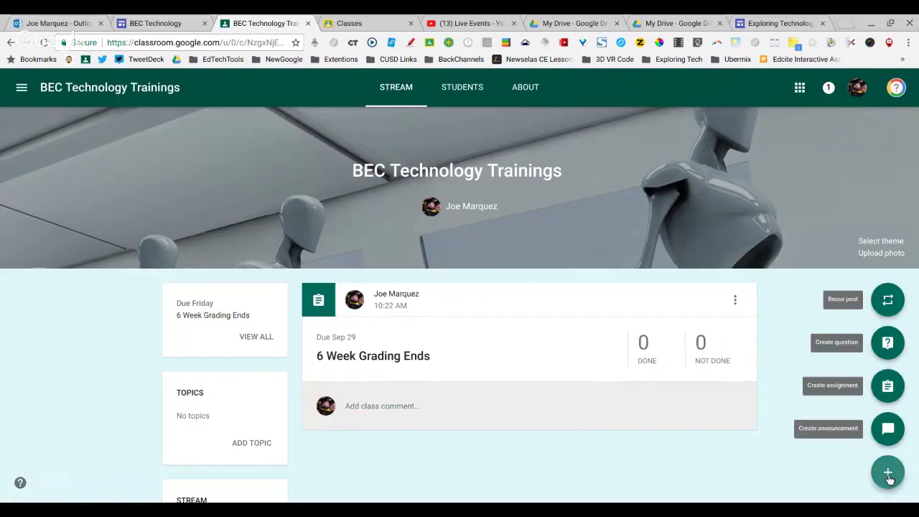
Create an assignment titled 'After School Technology Help from 3pm-5pm' with due date Sep 25, 2017
click(888, 387)
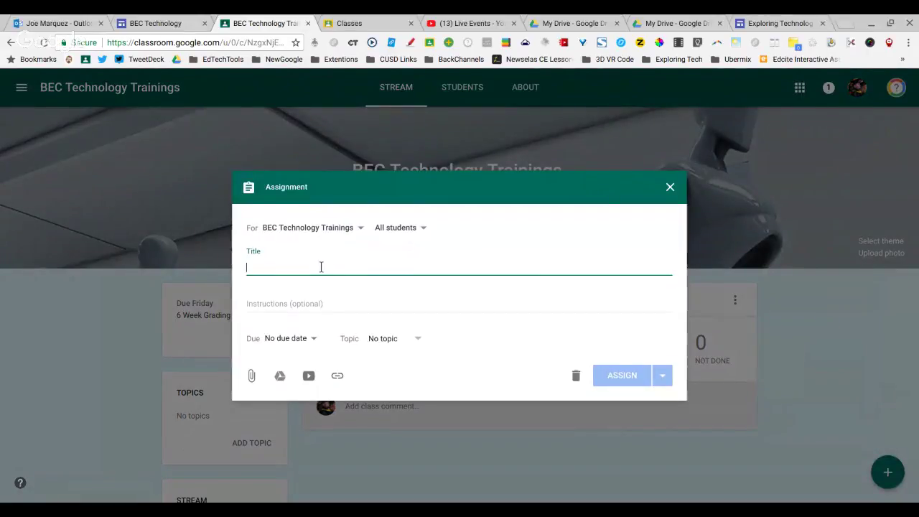
text(Af)
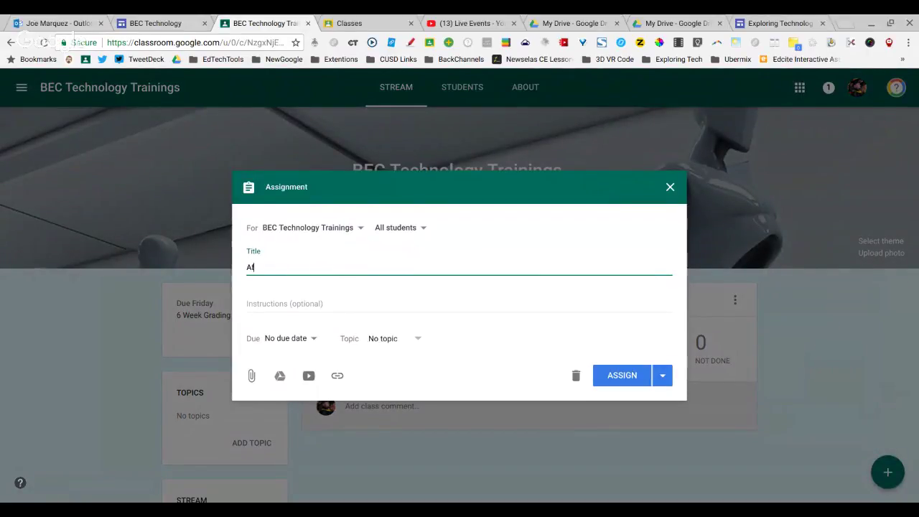
text(ter School Technology Help)
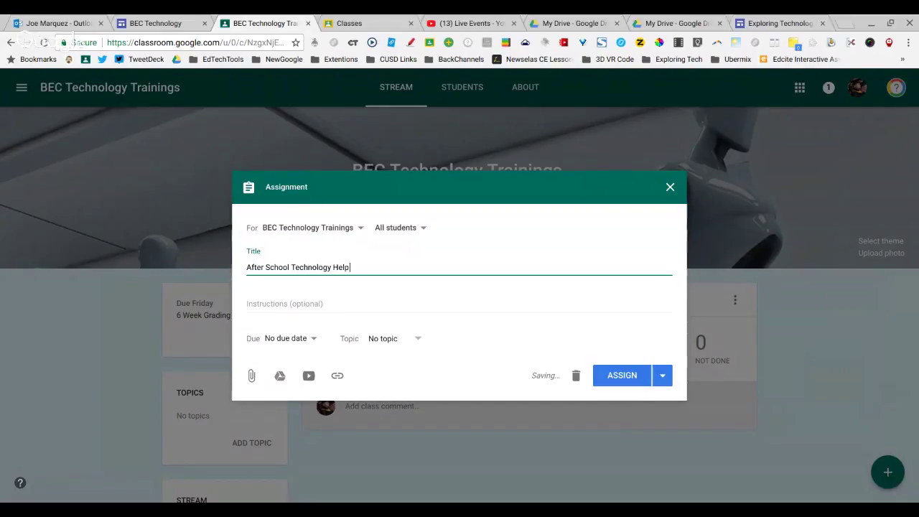
text( from)
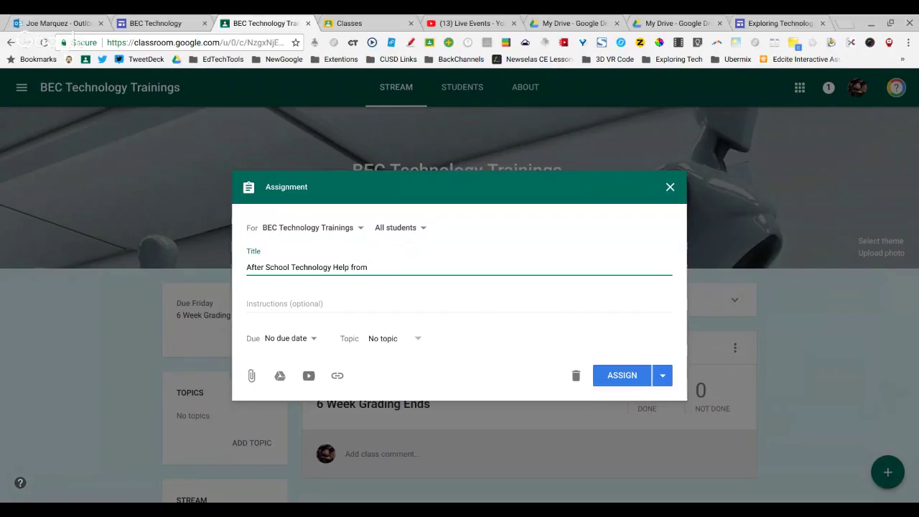
text( 3pm-5pm)
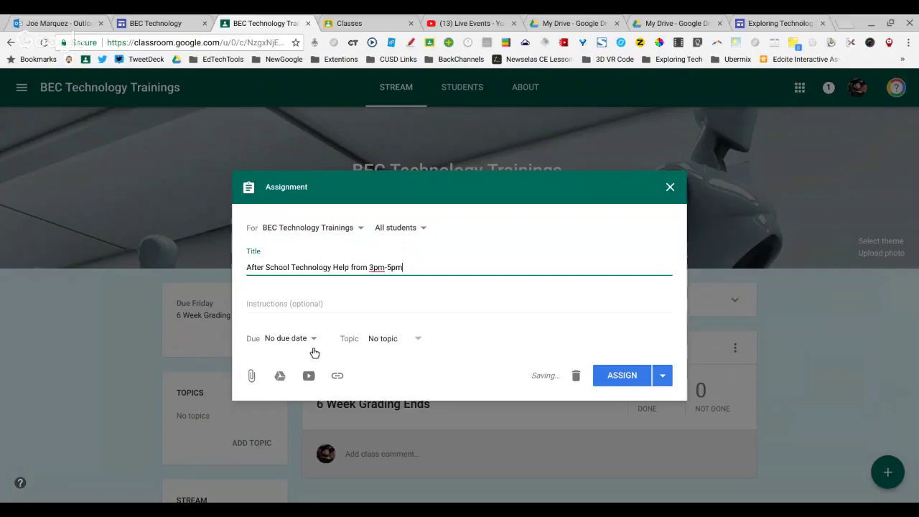
click(313, 346)
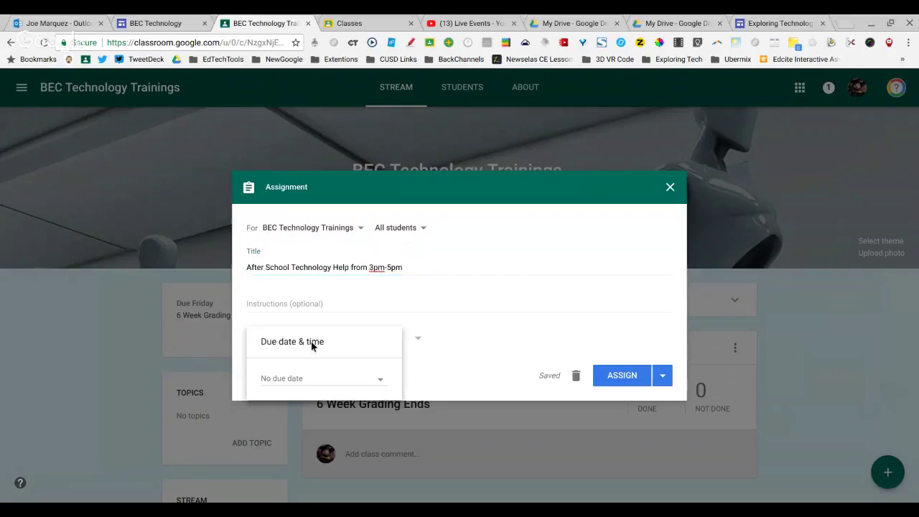
click(321, 386)
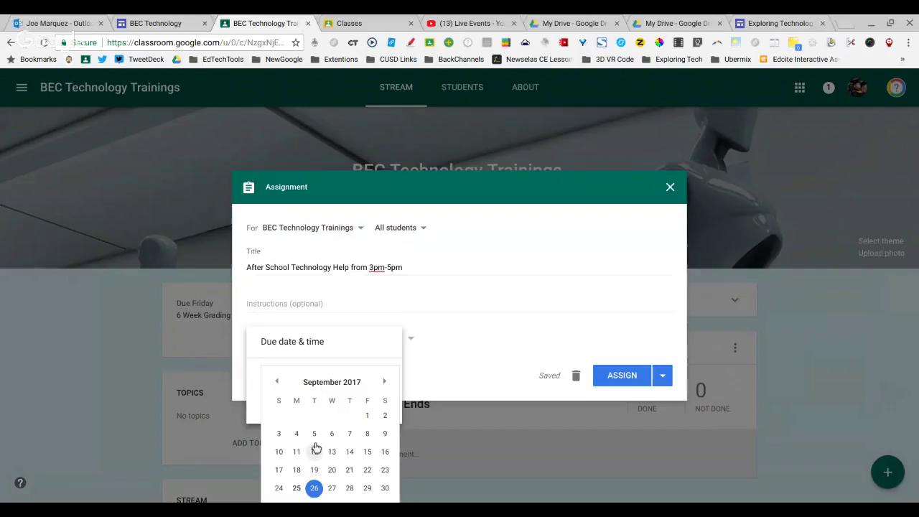
click(296, 488)
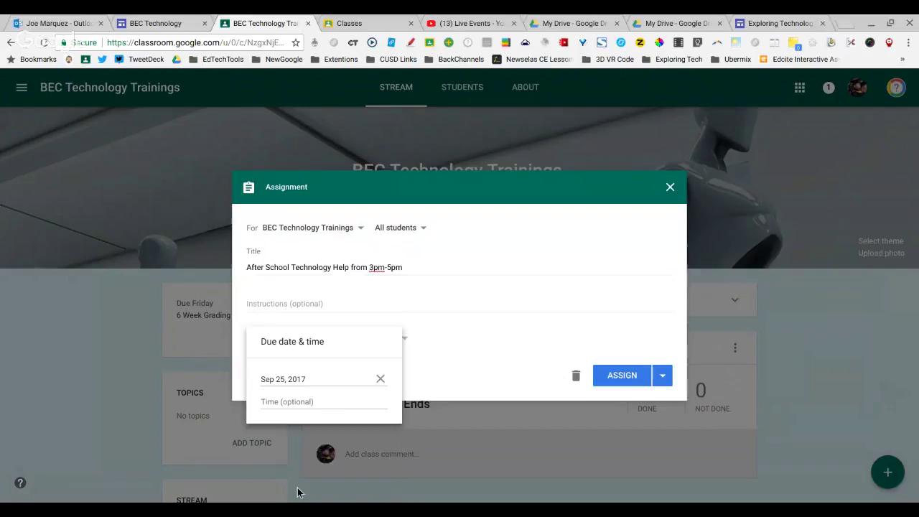
click(468, 375)
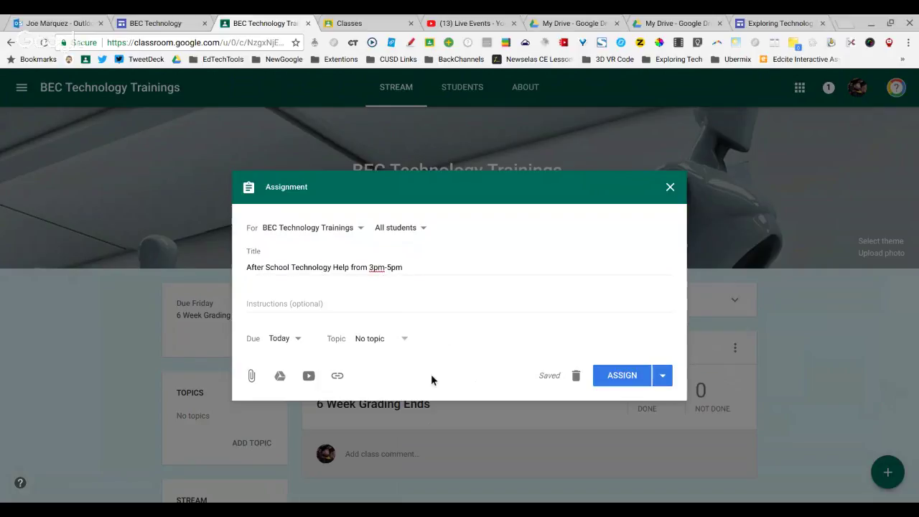
Assign the new post, check it in the stream, and open the class About page
click(623, 379)
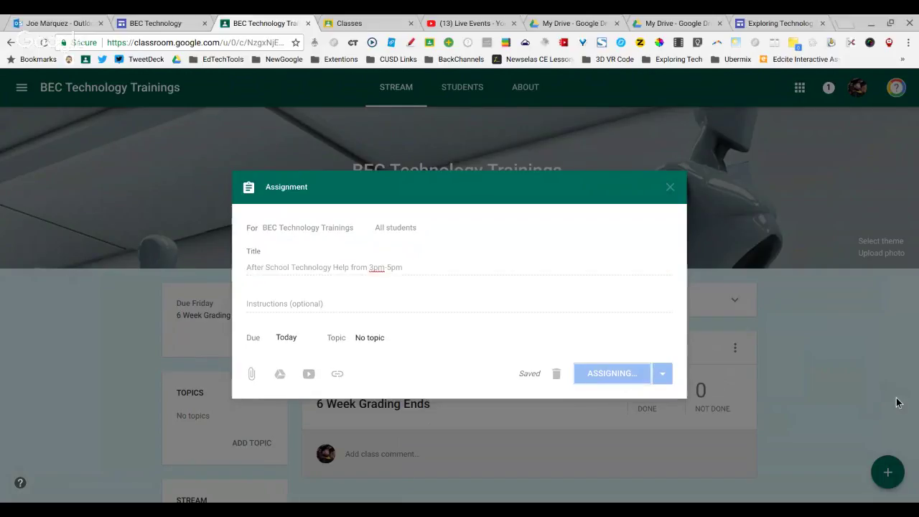
scroll(595, 236, down, 1)
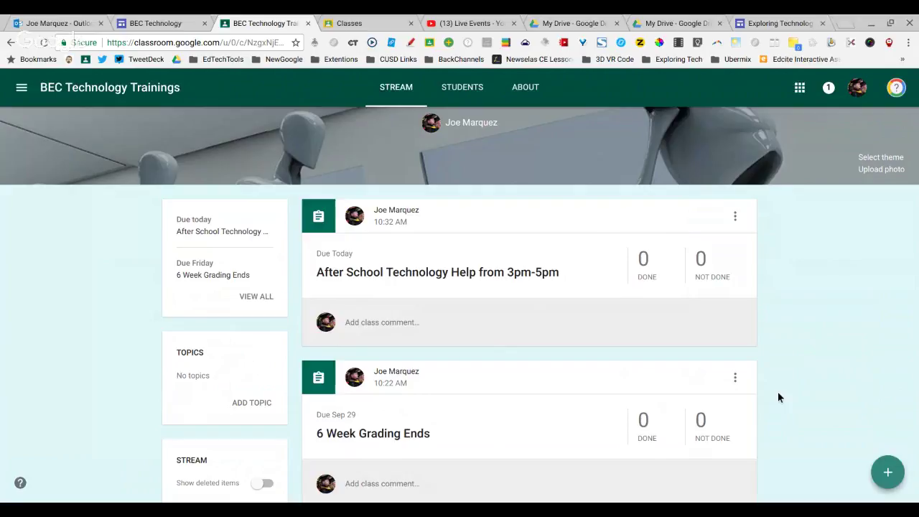
click(522, 91)
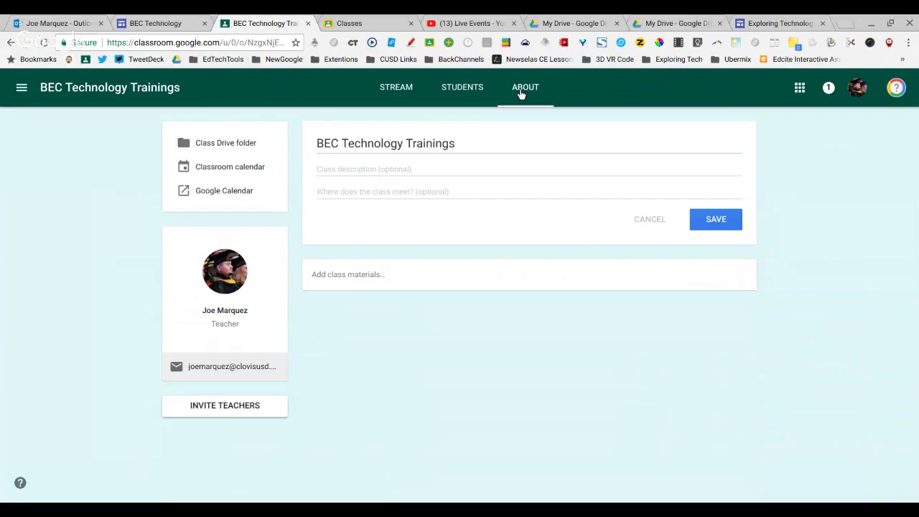
Open the class calendar in Google Calendar and go to BEC Technology Trainings calendar settings
click(231, 194)
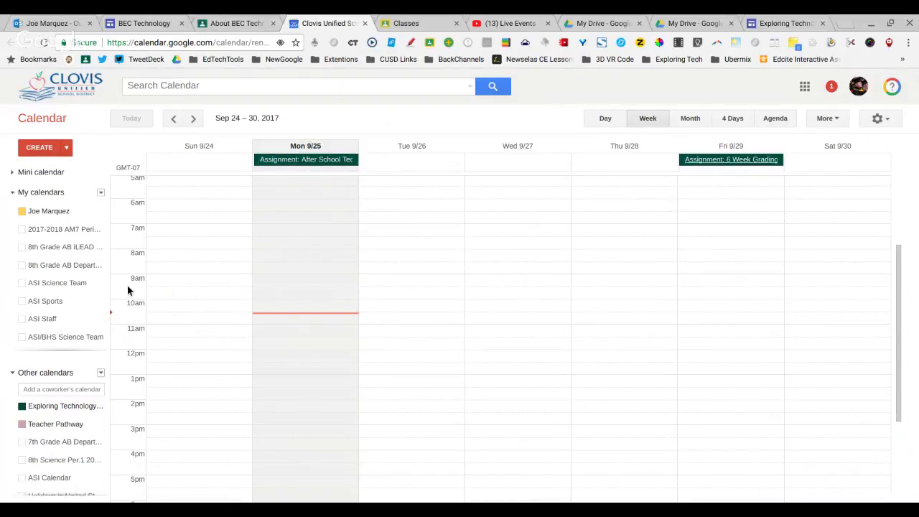
scroll(64, 269, down, 3)
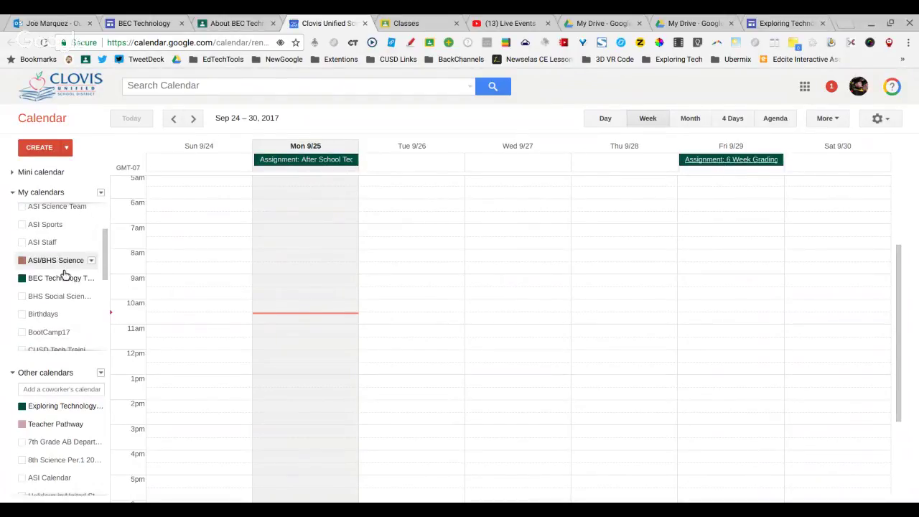
click(92, 279)
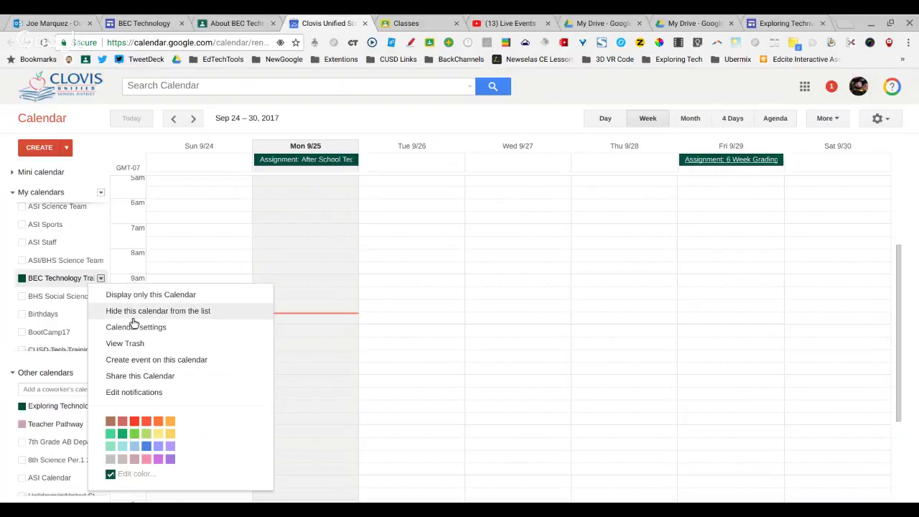
click(161, 328)
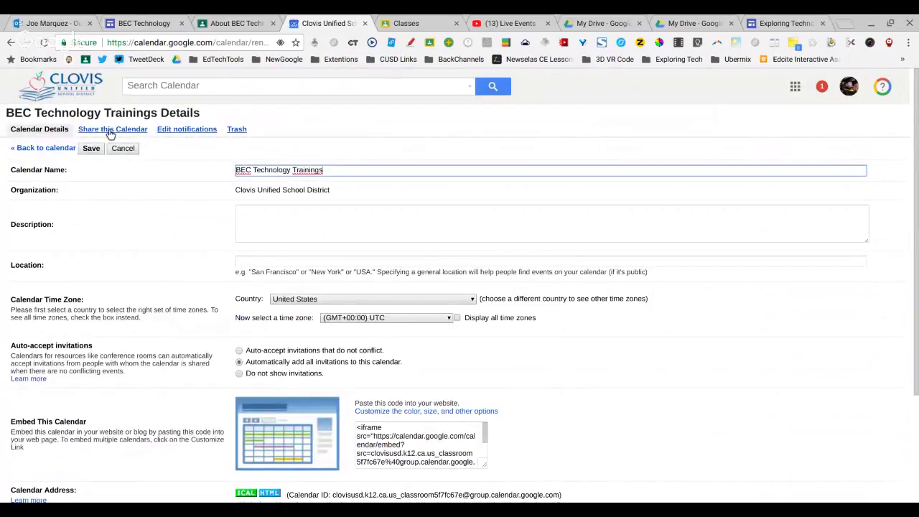
Share the BEC Technology Trainings calendar with others, make it public, and save
click(108, 130)
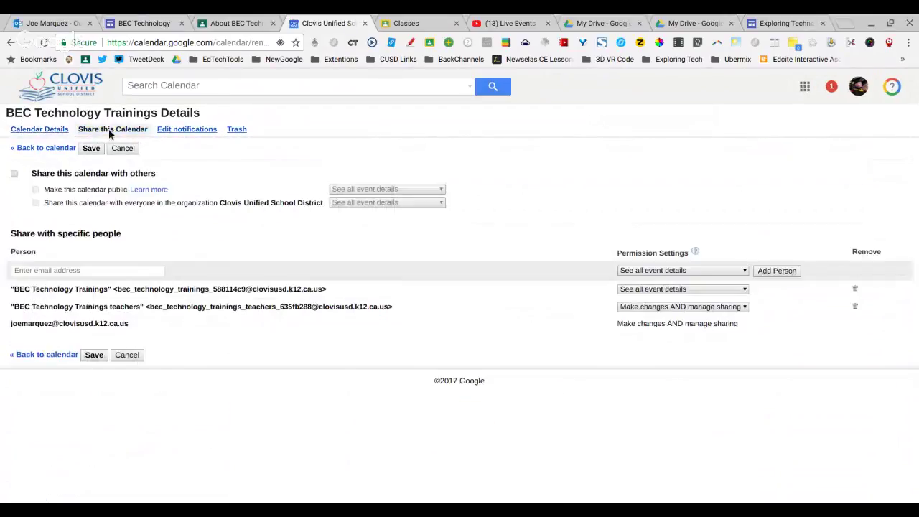
click(14, 174)
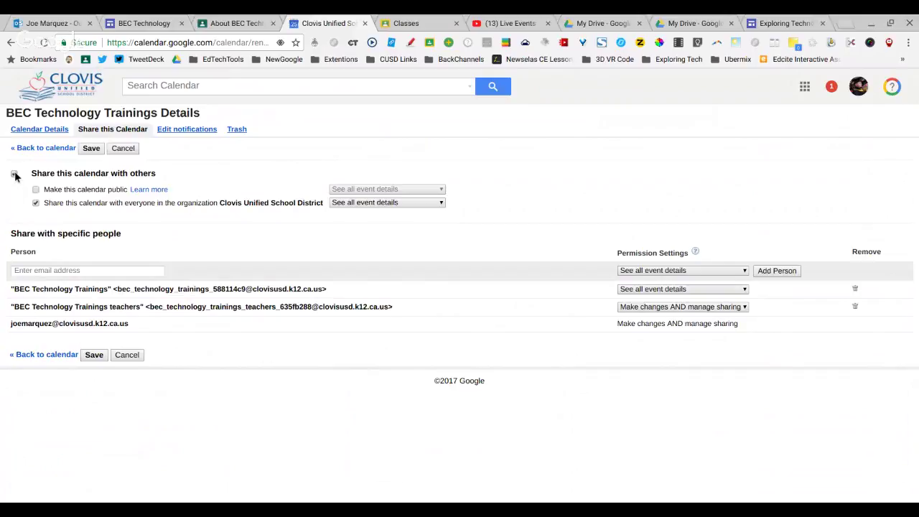
click(35, 190)
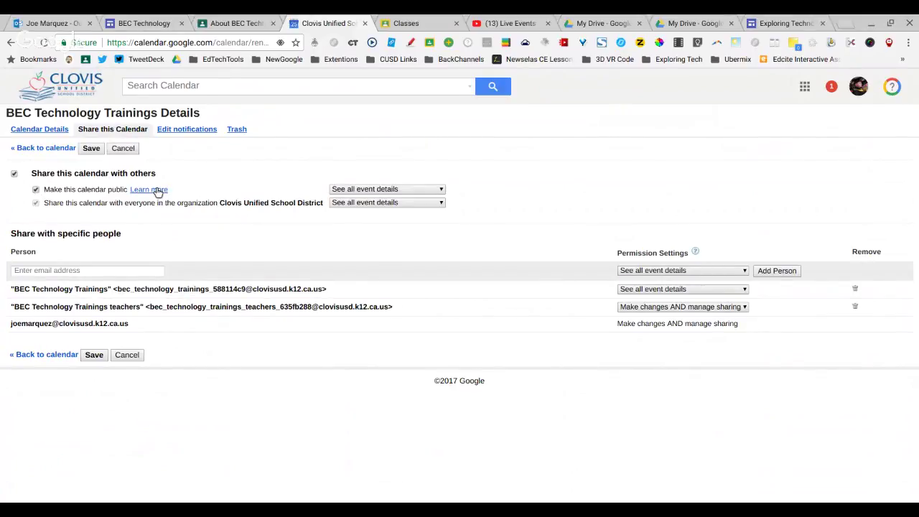
click(91, 149)
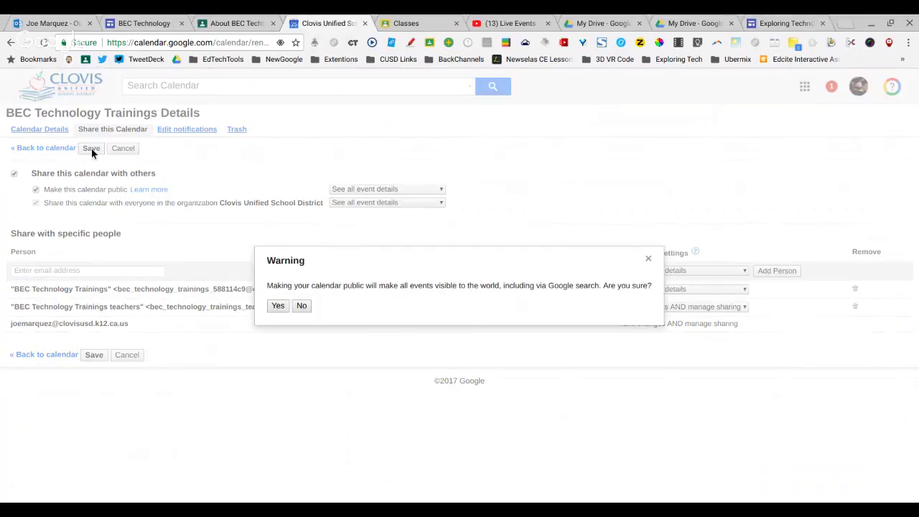
click(278, 307)
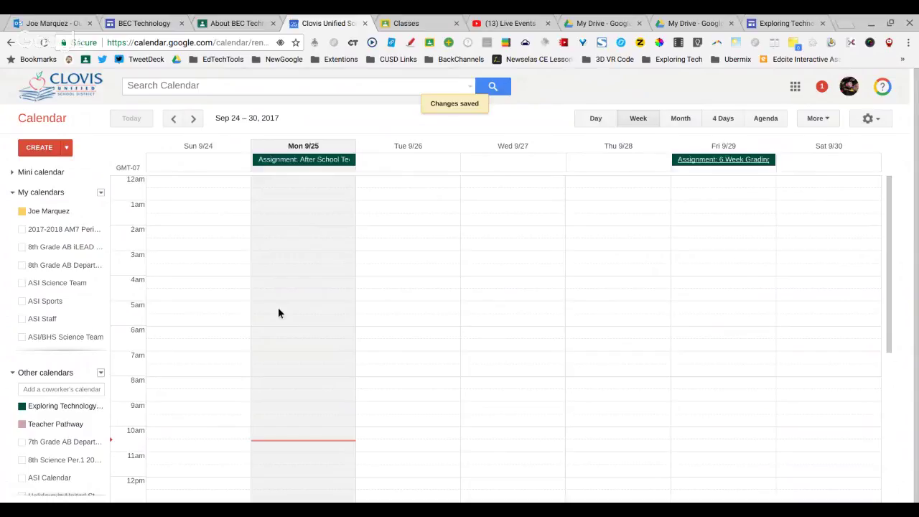
scroll(72, 281, down, 1)
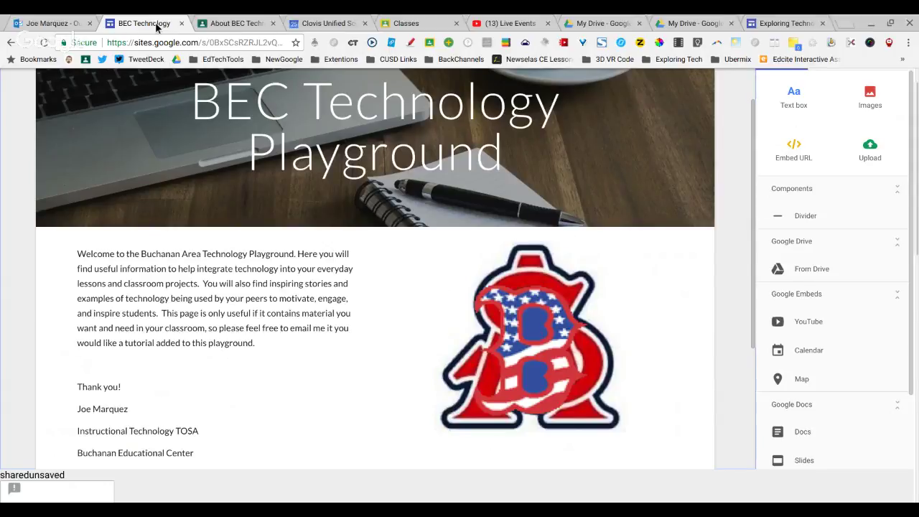
Start a Calendar embed on the site page and select BEC Technology Trainings
scroll(378, 314, down, 3)
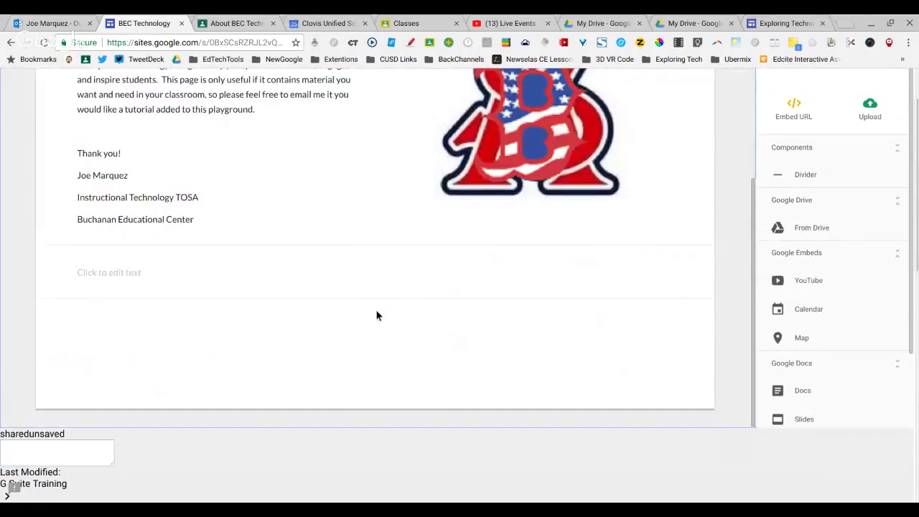
scroll(378, 315, up, 1)
scroll(376, 316, up, 5)
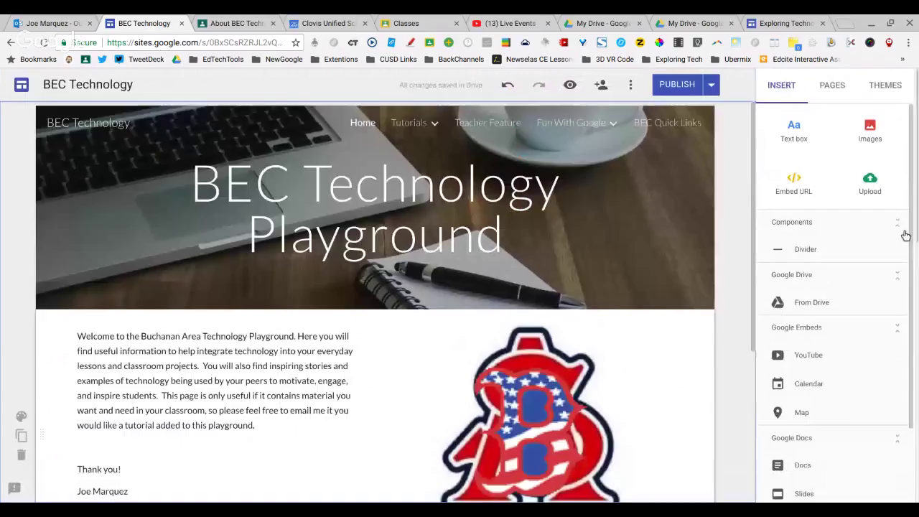
click(809, 382)
scroll(570, 277, down, 2)
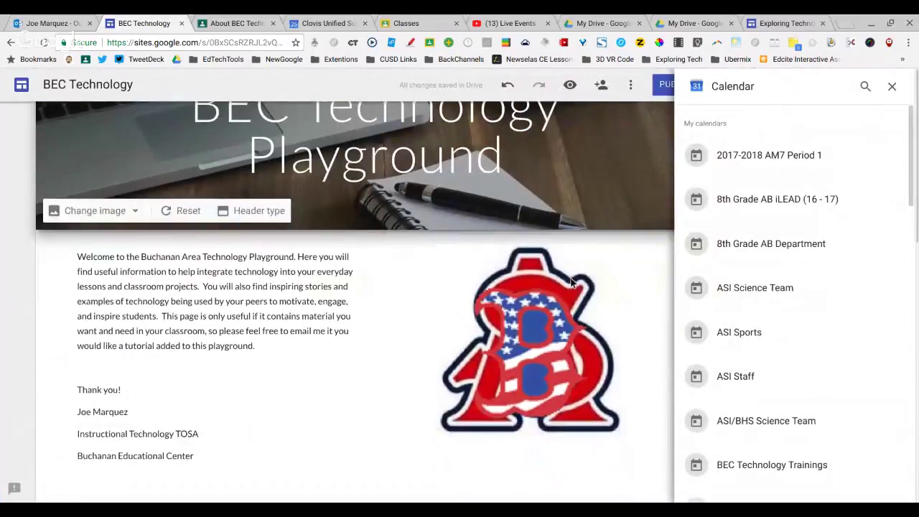
scroll(769, 286, down, 3)
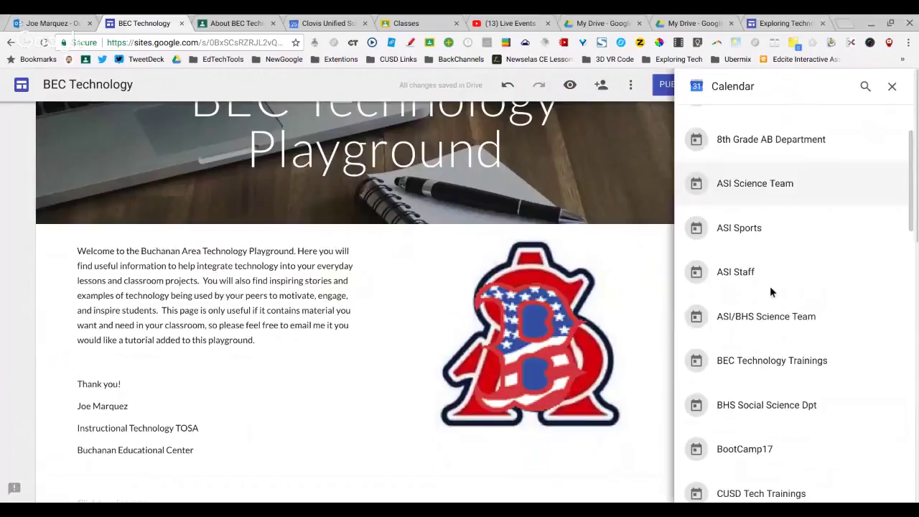
click(796, 359)
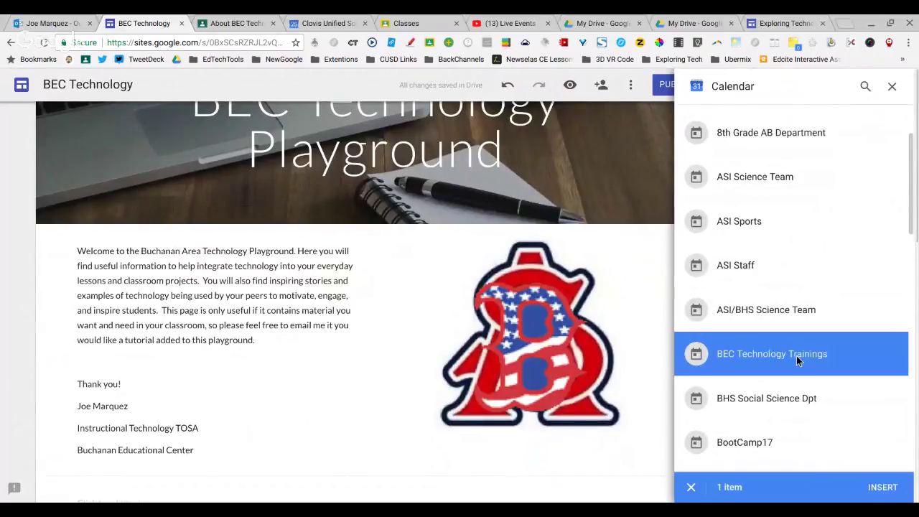
Insert the BEC Technology Trainings calendar and set its View Mode to Week
click(881, 487)
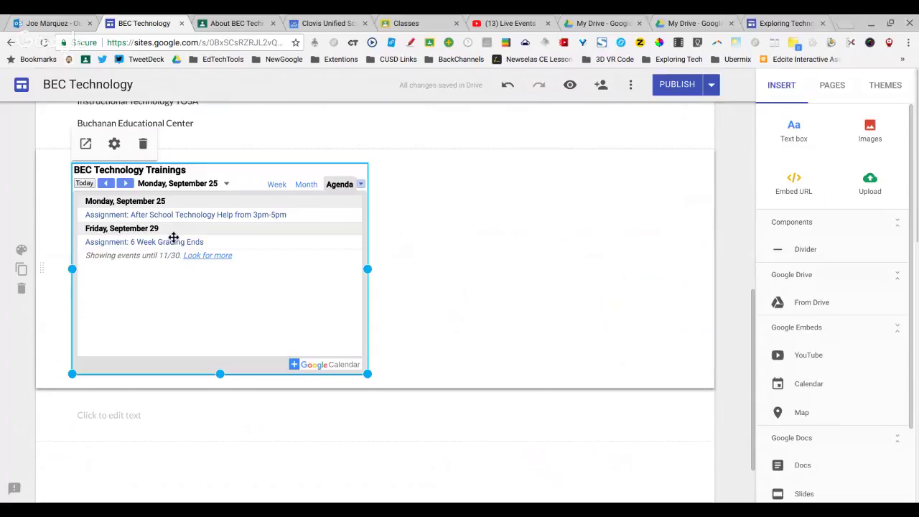
click(117, 147)
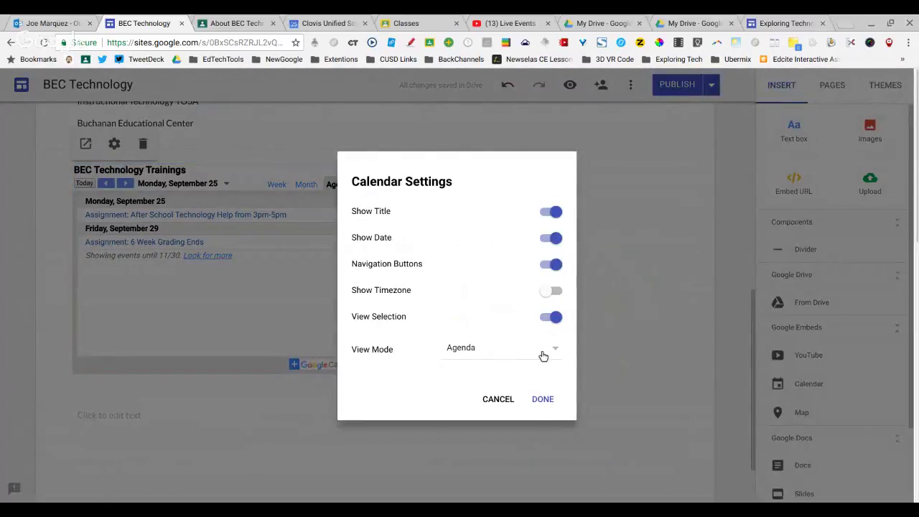
click(547, 354)
click(502, 334)
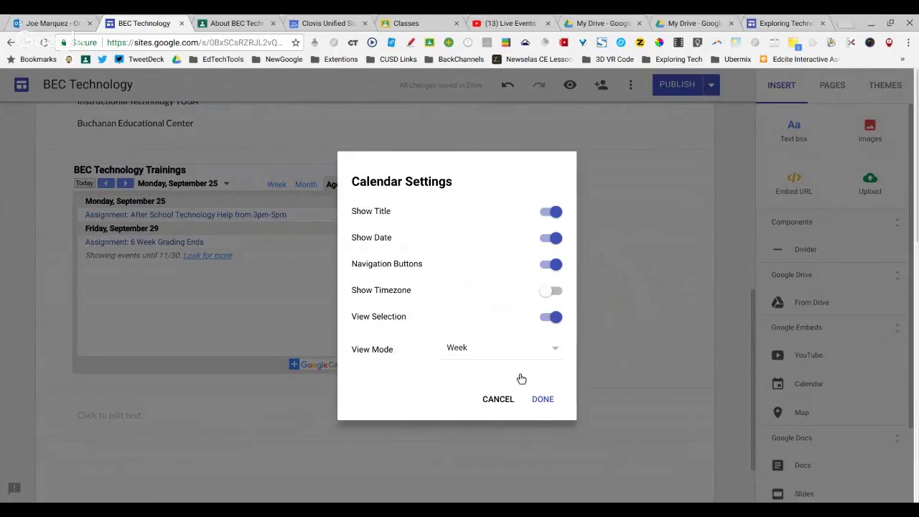
click(543, 400)
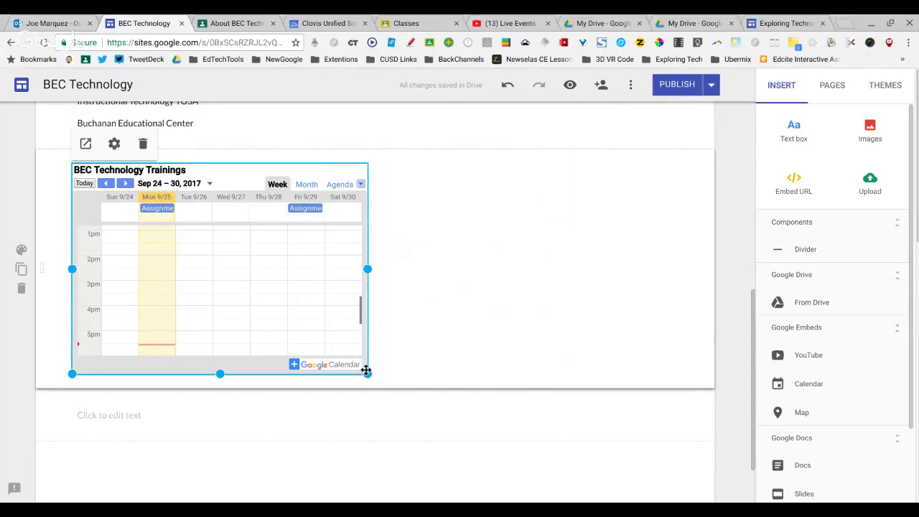
Stretch the embedded calendar to full page width and switch its View Mode to Month
drag(367, 373, 662, 443)
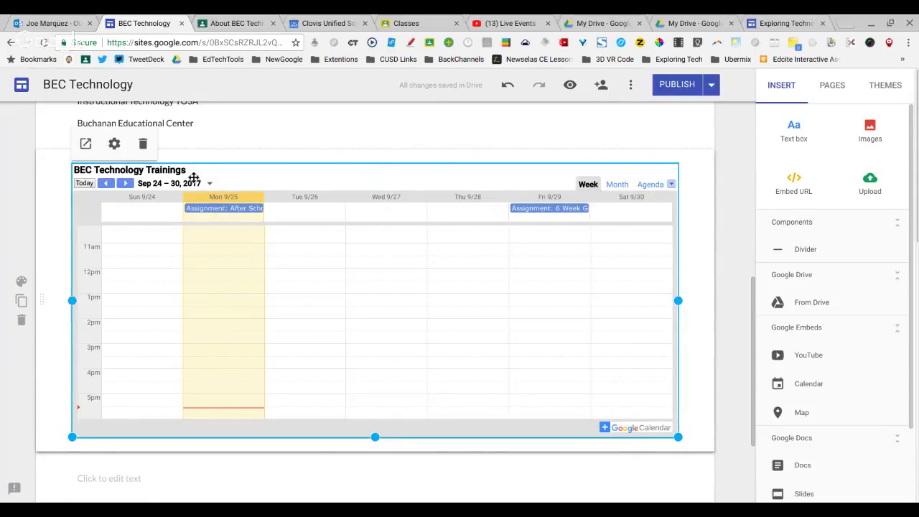
click(114, 143)
click(510, 352)
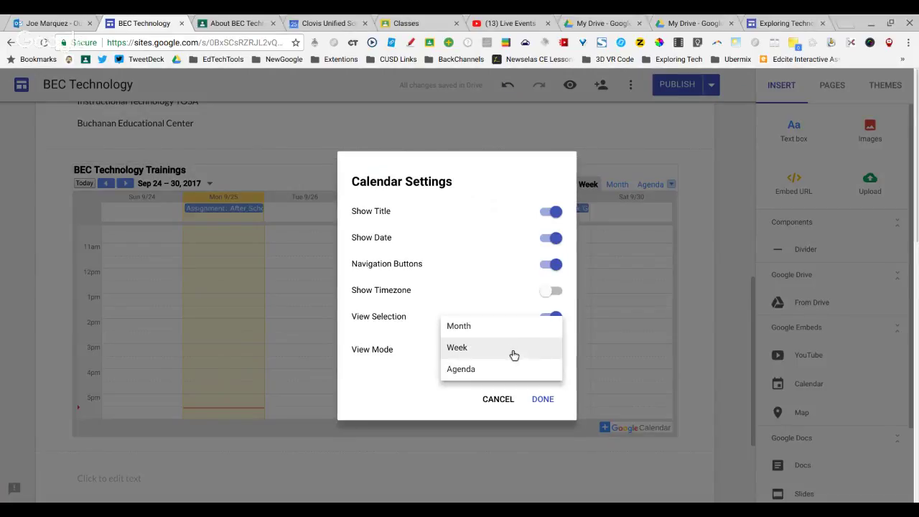
click(494, 329)
click(554, 399)
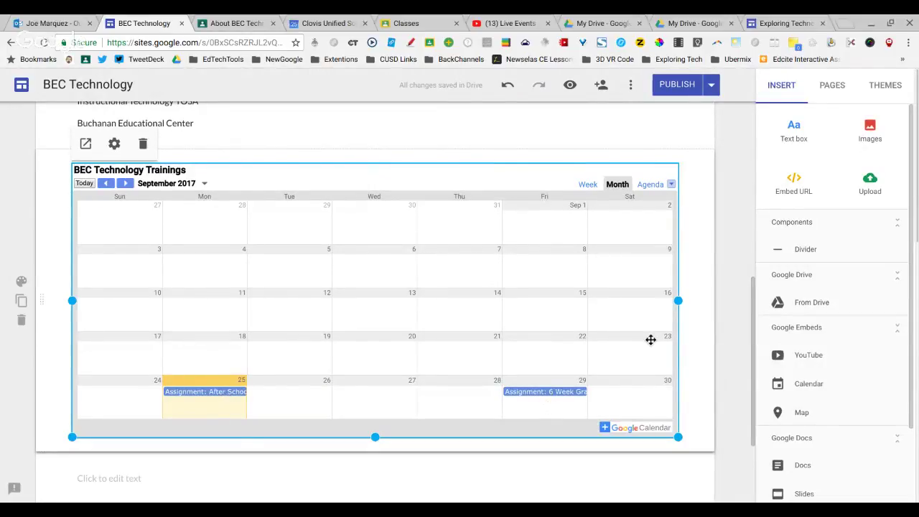
scroll(650, 339, down, 2)
scroll(650, 339, up, 3)
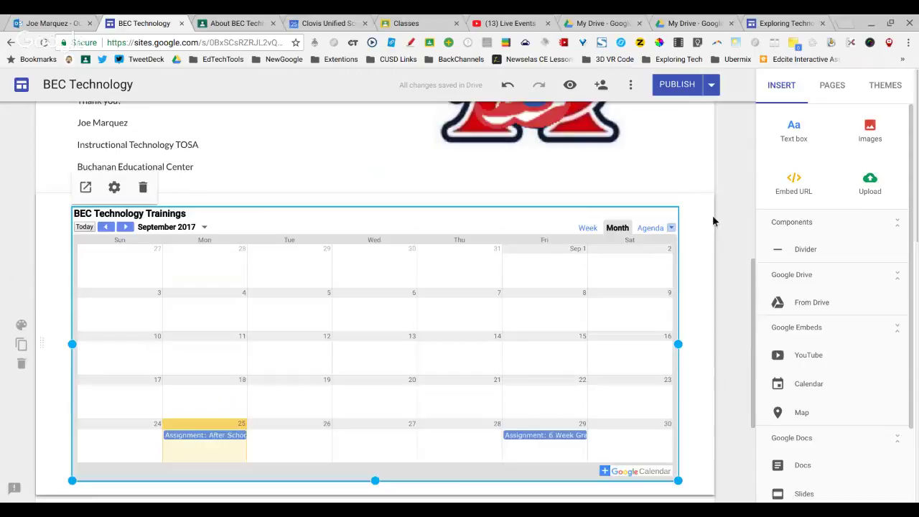
Publish the BEC Technology site and review the live Month-view calendar page
click(679, 84)
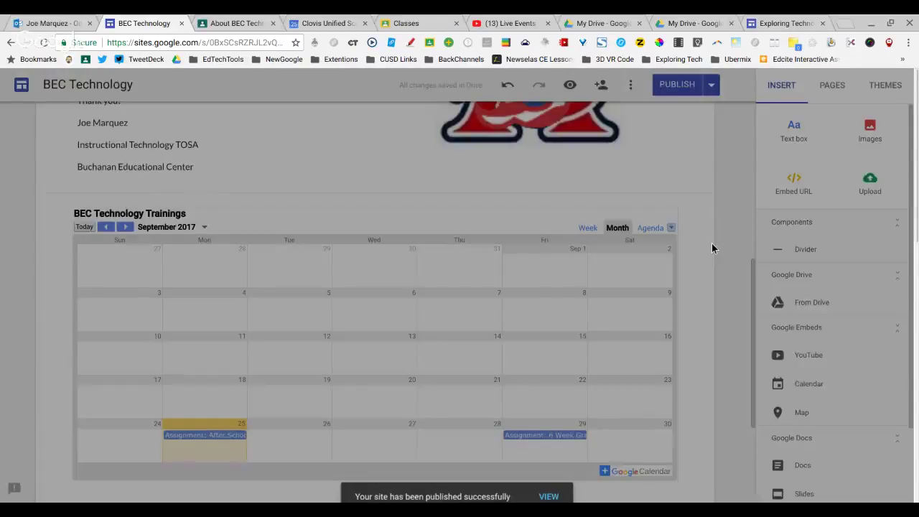
scroll(712, 242, up, 4)
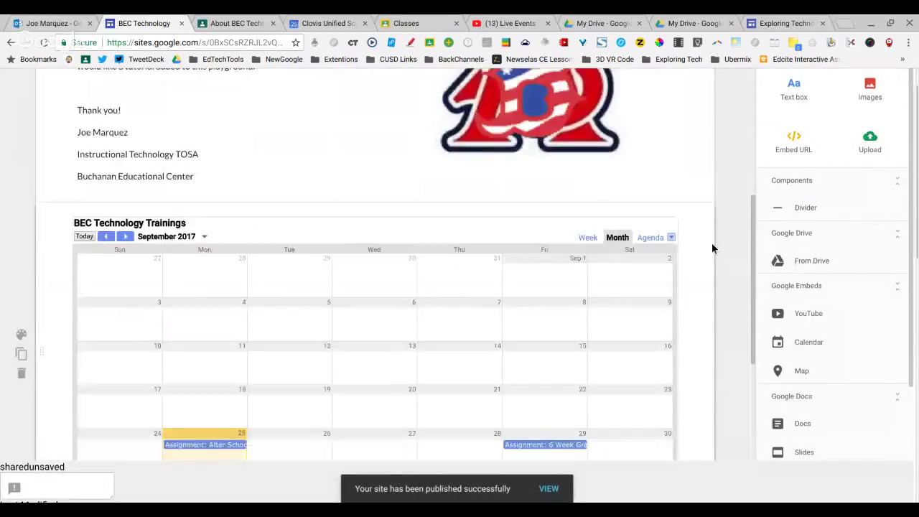
scroll(529, 211, up, 5)
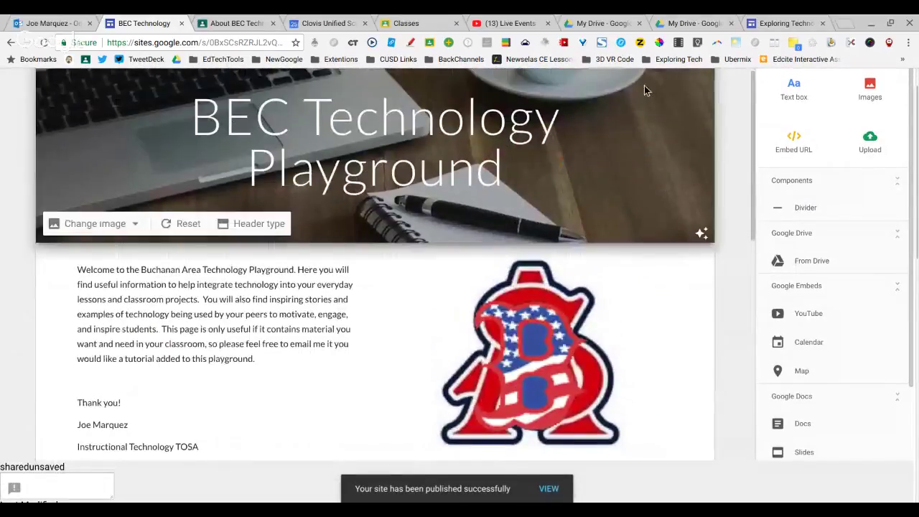
scroll(728, 244, down, 10)
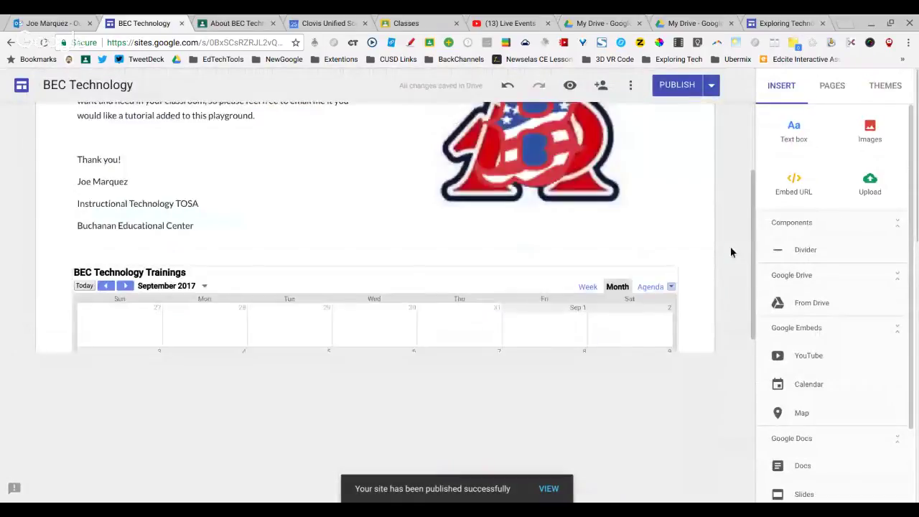
scroll(732, 250, up, 10)
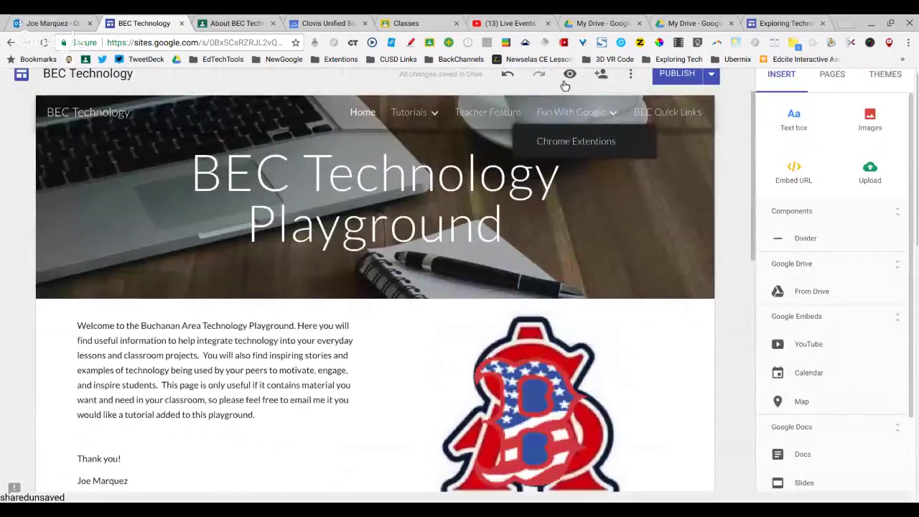
Preview the home page and scroll through its welcome text, logo and BEC Technology Trainings calendar
click(570, 74)
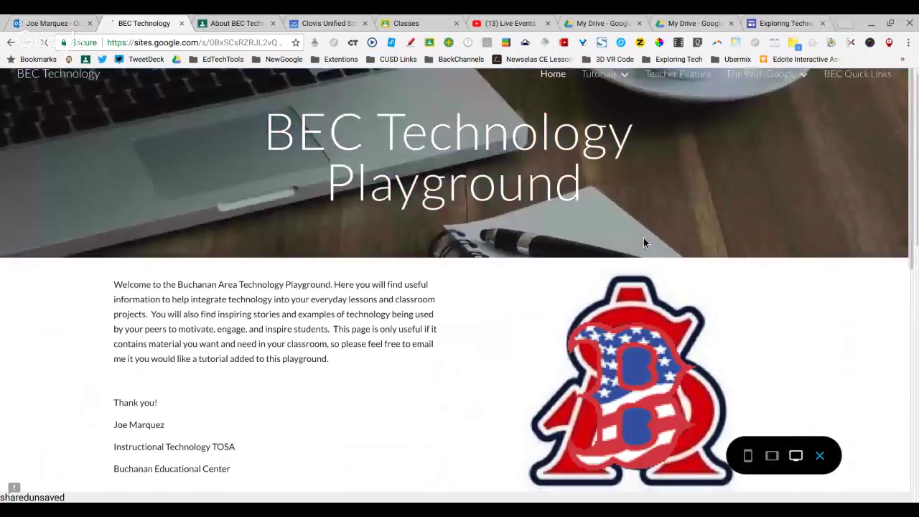
scroll(643, 243, down, 5)
scroll(811, 313, down, 1)
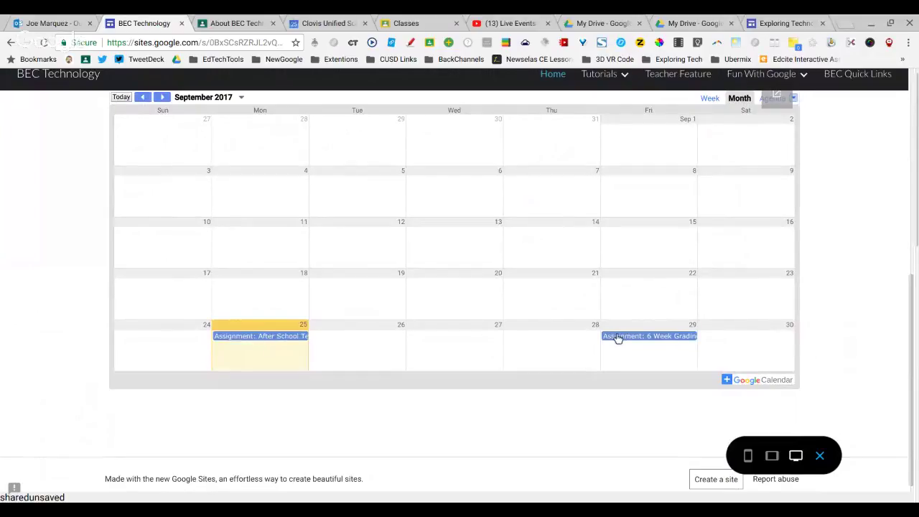
scroll(841, 359, up, 1)
scroll(841, 360, up, 4)
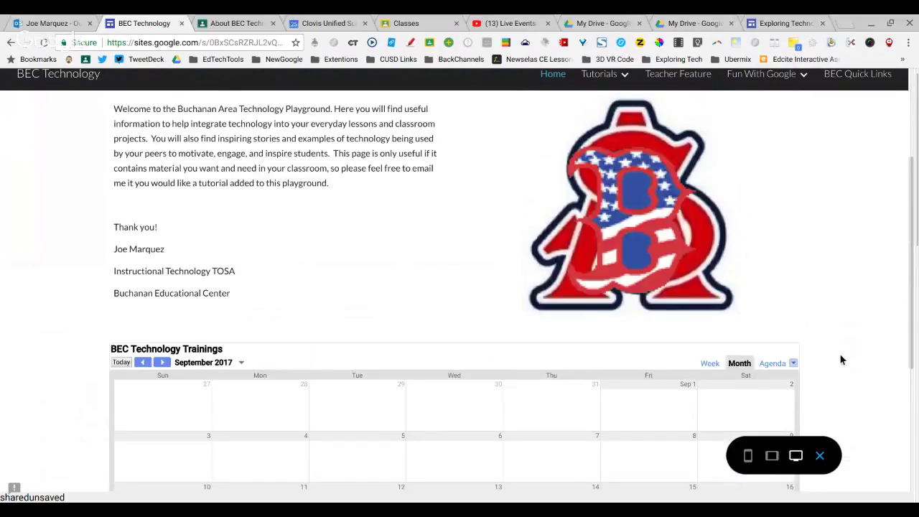
scroll(842, 360, down, 1)
scroll(842, 359, down, 1)
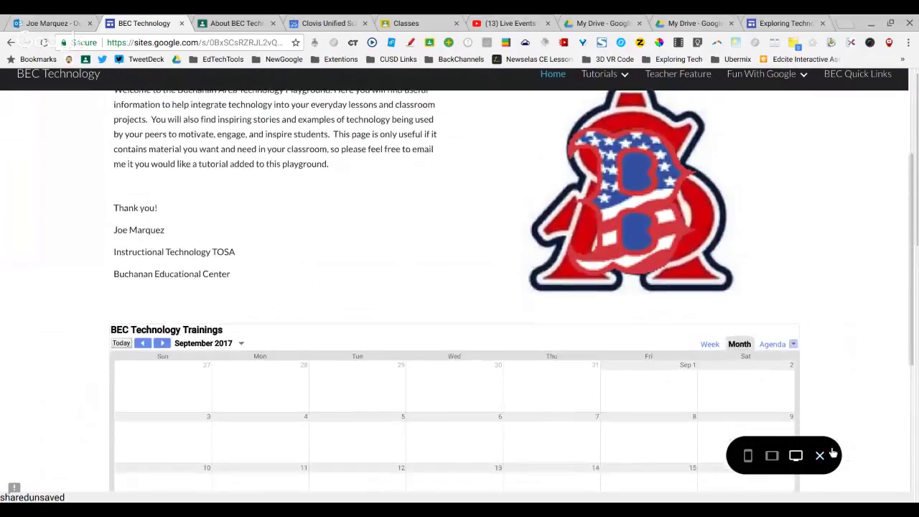
Switch the preview to phone size and scroll to the cramped September 2017 calendar grid
click(748, 460)
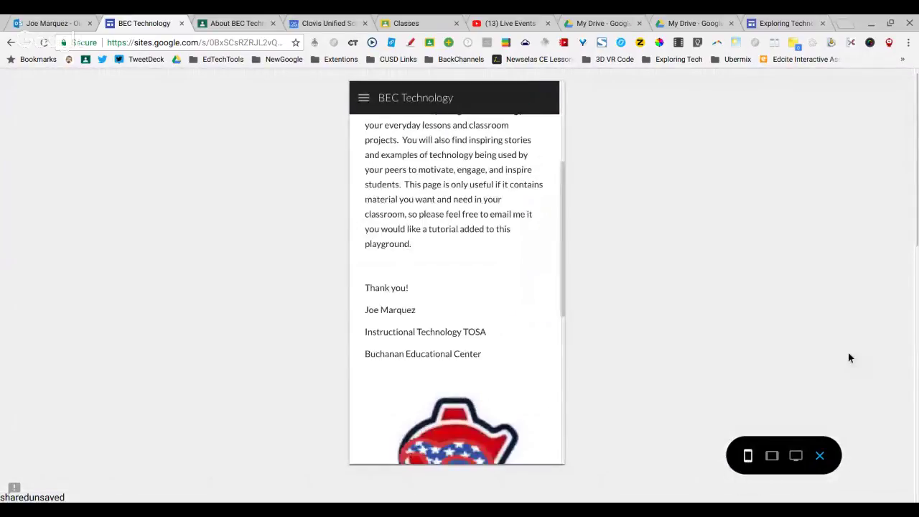
scroll(488, 305, down, 5)
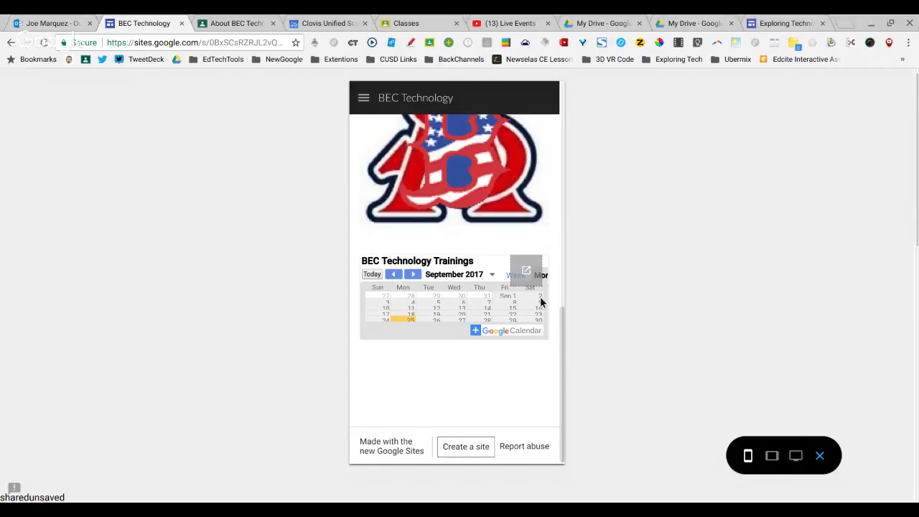
Exit the preview and scroll down to the embedded calendar in the editor
click(819, 455)
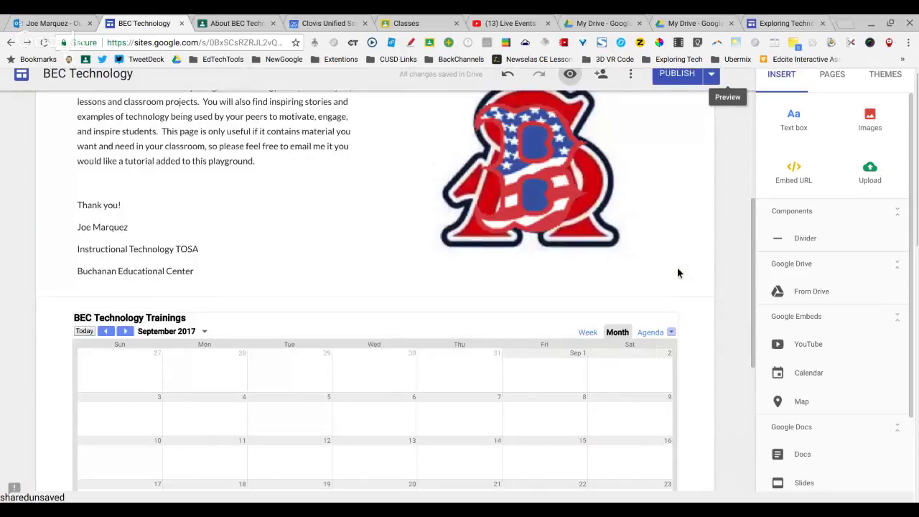
scroll(340, 339, down, 1)
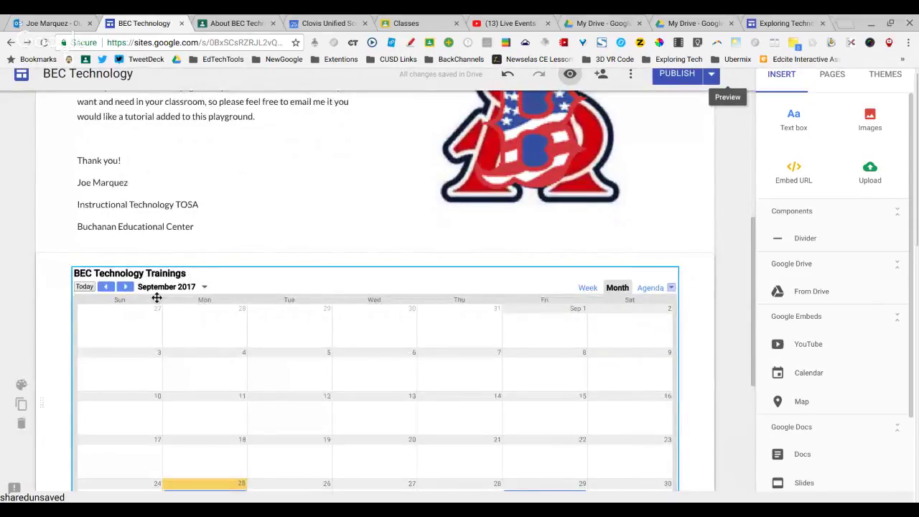
scroll(232, 346, down, 1)
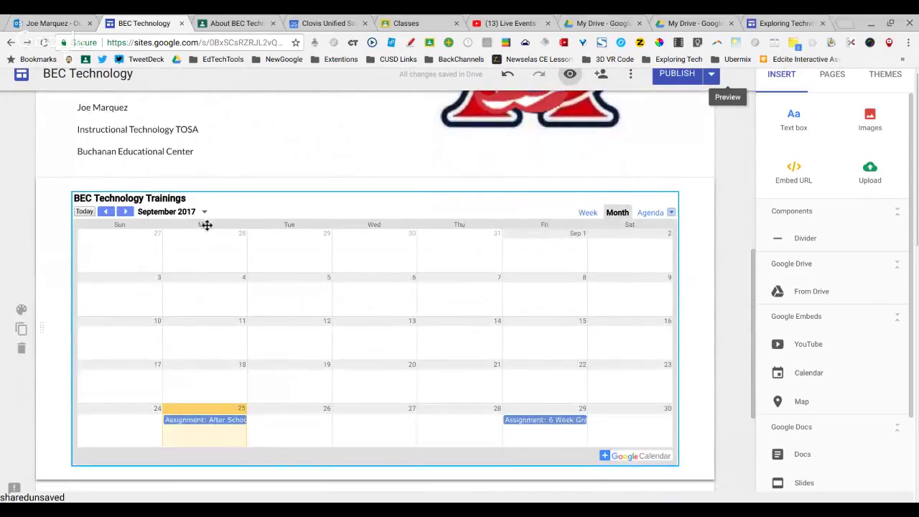
Set the embedded BEC Technology Trainings calendar's View Mode to Agenda
click(255, 269)
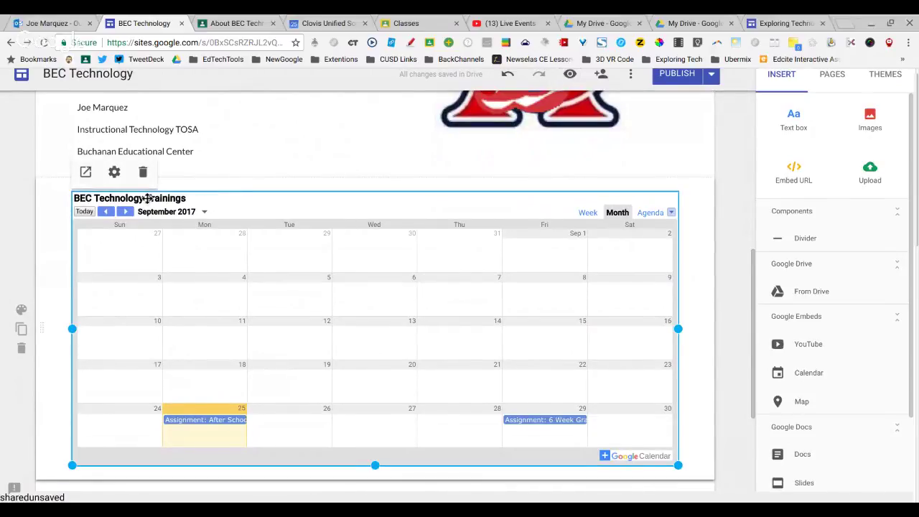
click(114, 173)
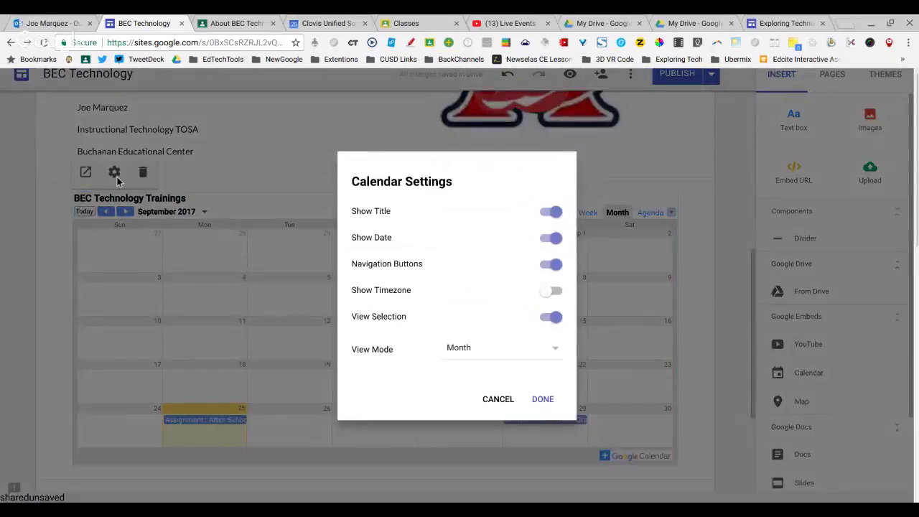
click(465, 352)
click(472, 388)
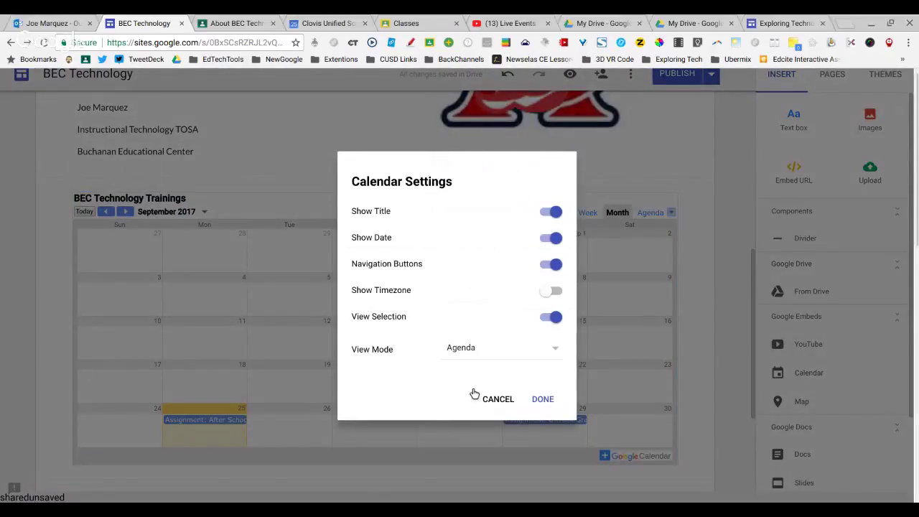
click(543, 401)
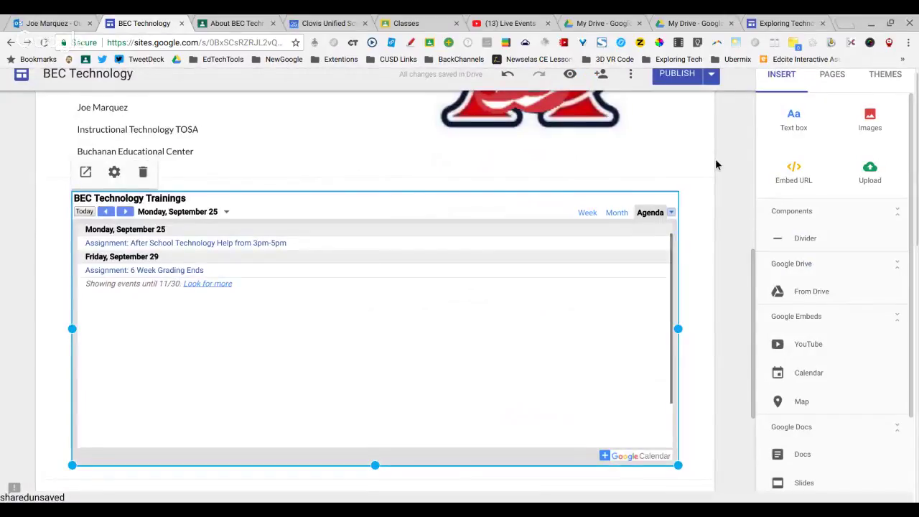
Scroll the phone preview to confirm the agenda calendar lists the September 25 and 29 assignments
scroll(716, 166, up, 1)
scroll(715, 165, up, 3)
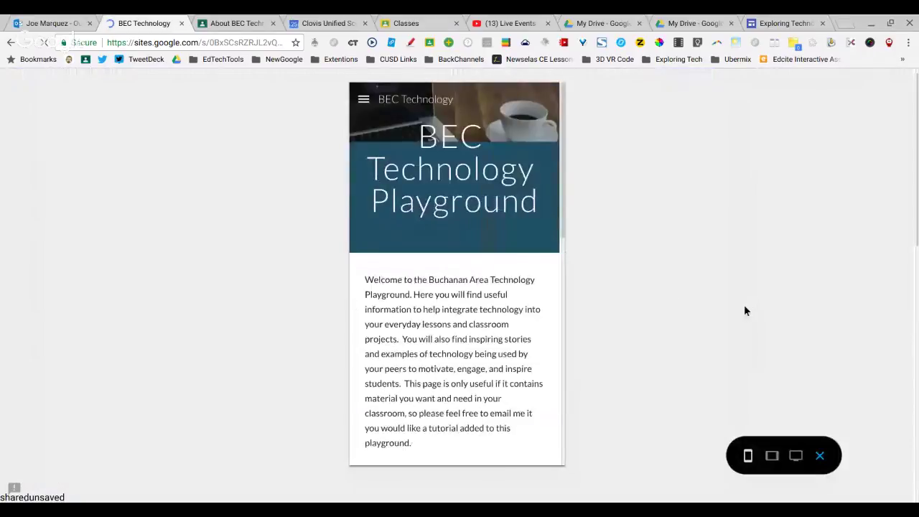
scroll(461, 280, down, 10)
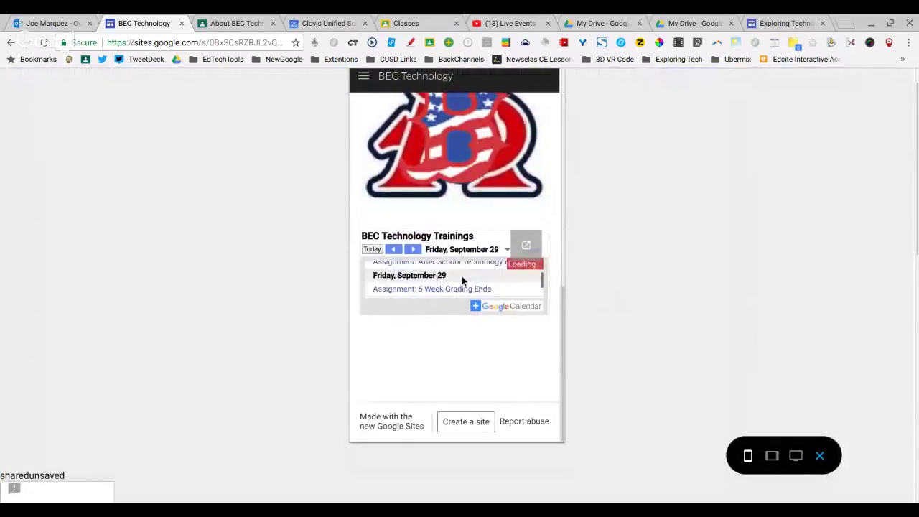
scroll(439, 277, up, 3)
scroll(439, 278, down, 4)
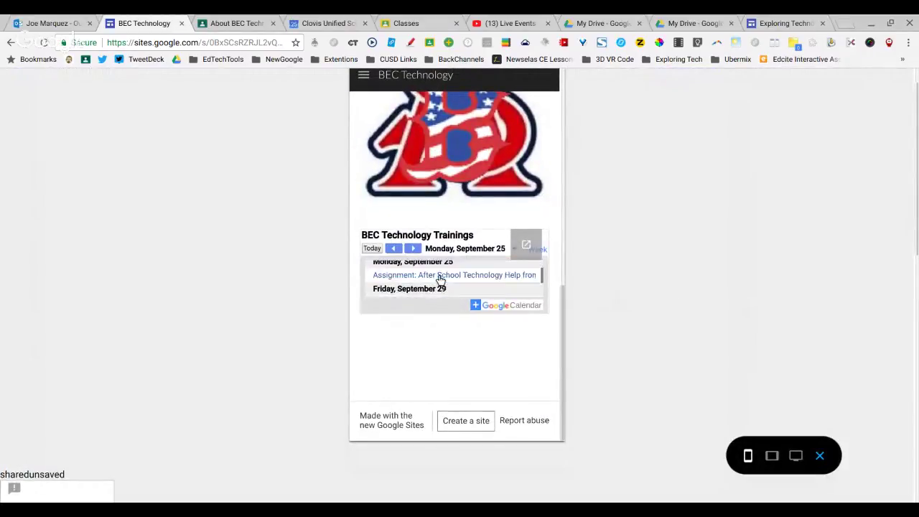
scroll(440, 278, up, 2)
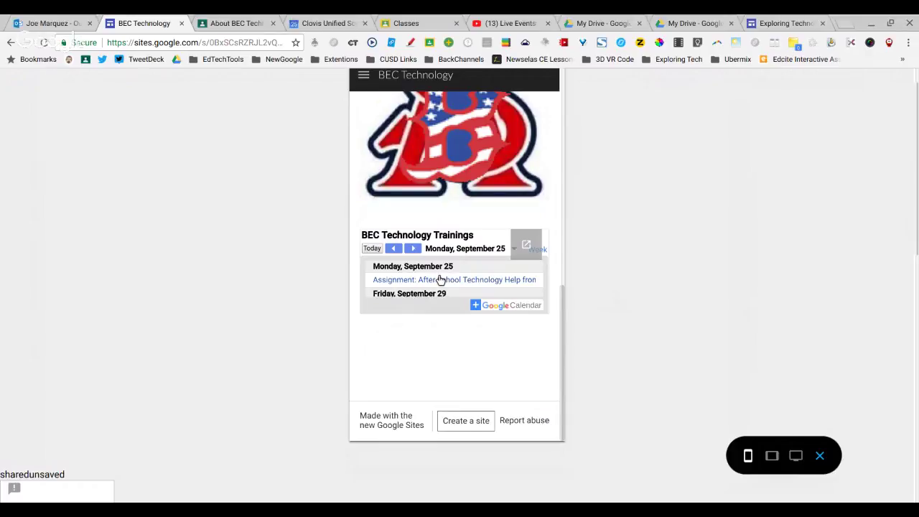
scroll(440, 279, down, 2)
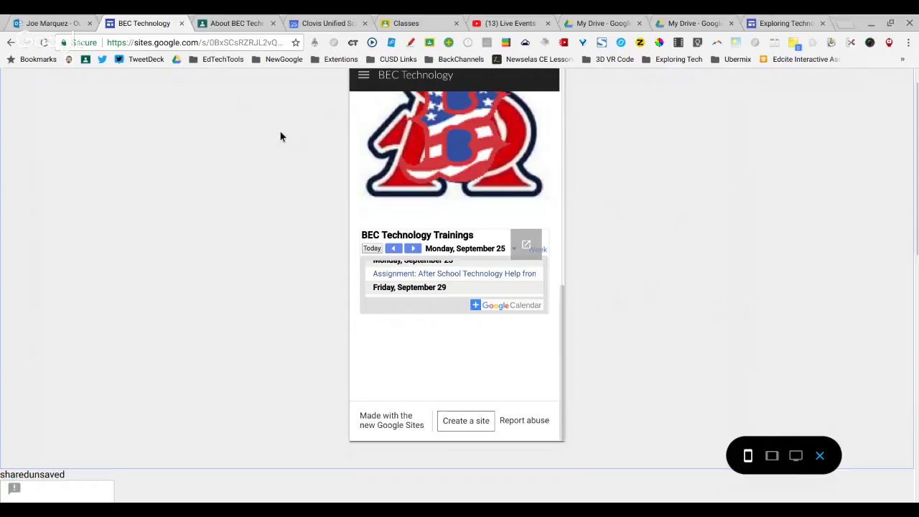
Exit the site preview, returning to the BEC Technology Playground editor
click(821, 456)
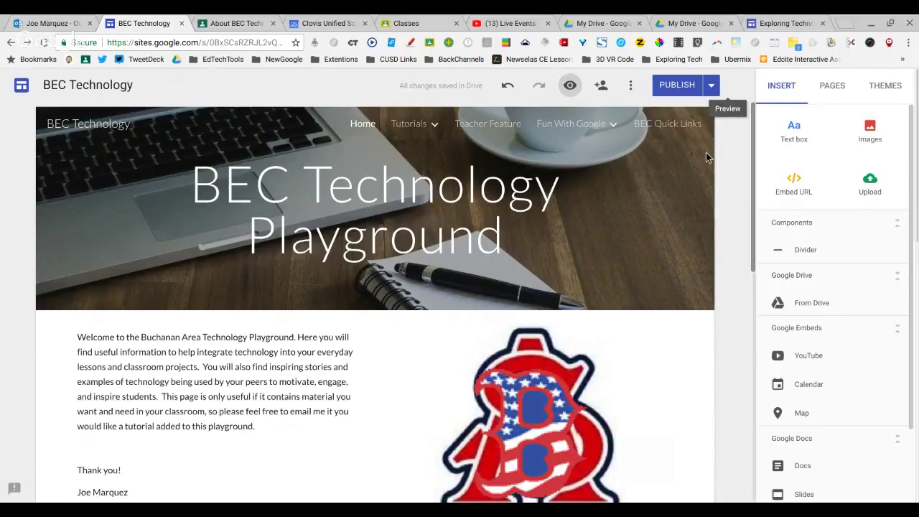
Open the Exploring Technology 7th Period class and review its September 21st Daily Agenda post
click(418, 23)
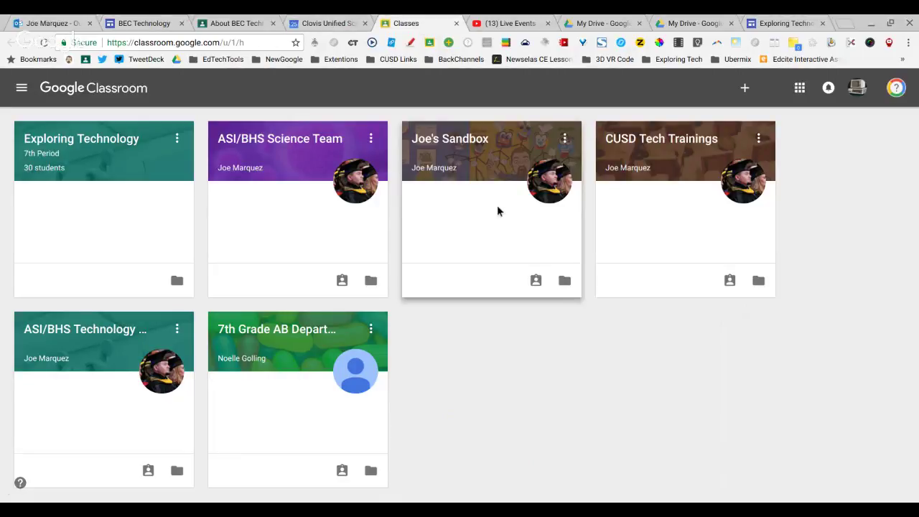
click(90, 146)
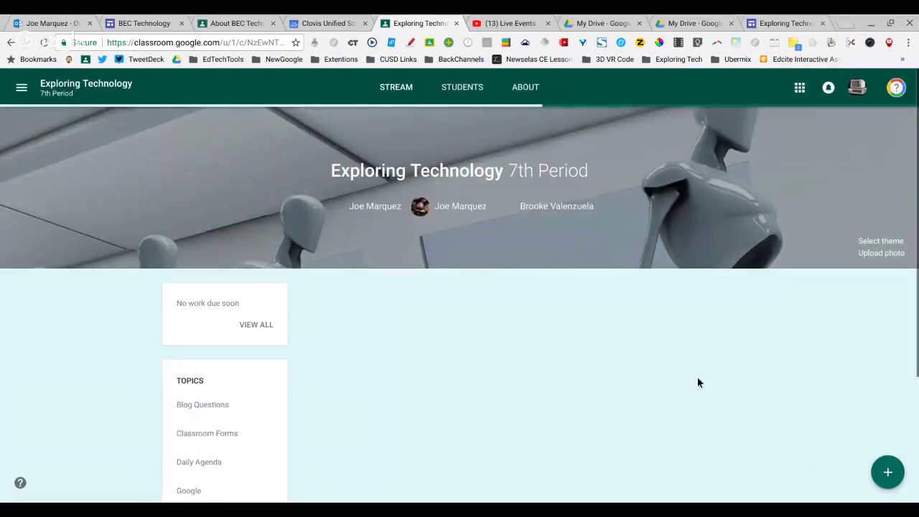
scroll(813, 327, down, 2)
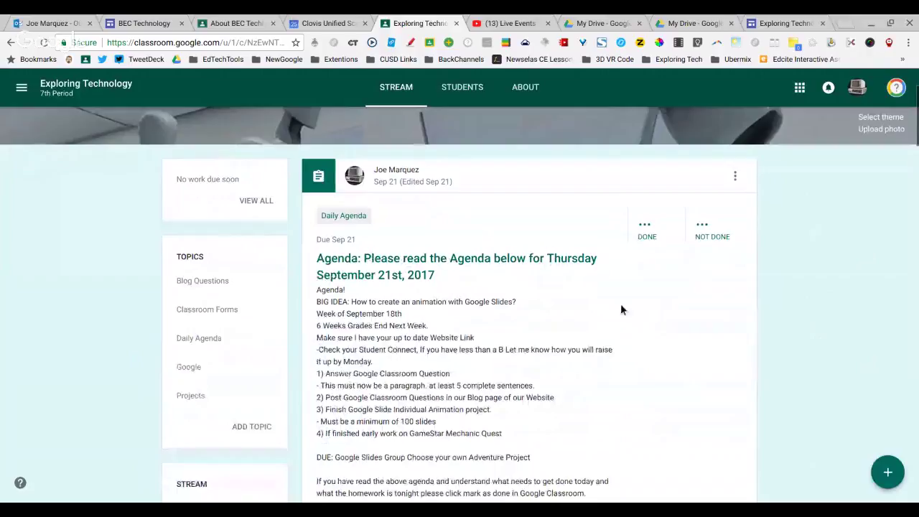
scroll(689, 302, down, 2)
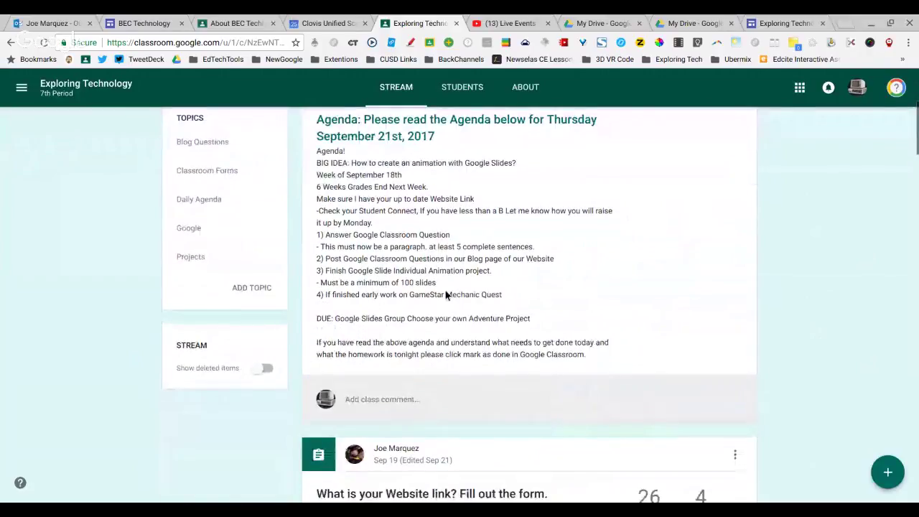
scroll(445, 294, up, 1)
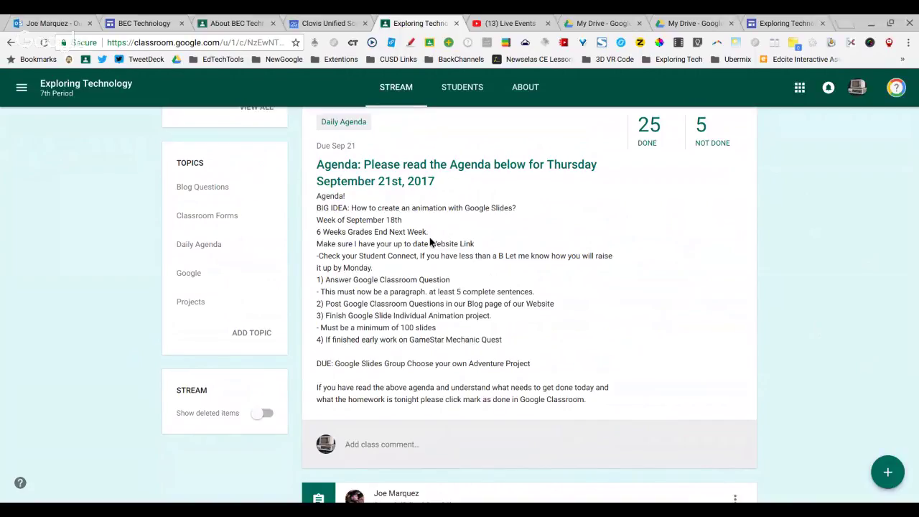
scroll(539, 278, down, 1)
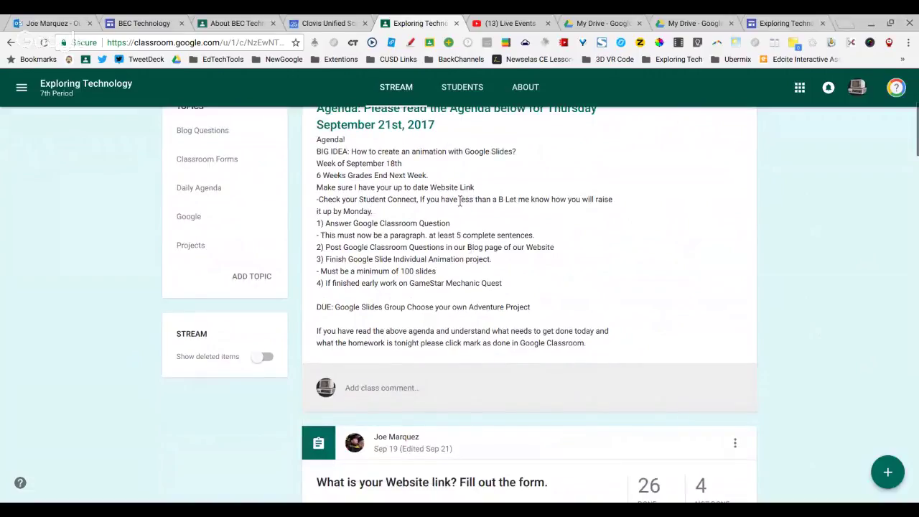
scroll(558, 227, down, 2)
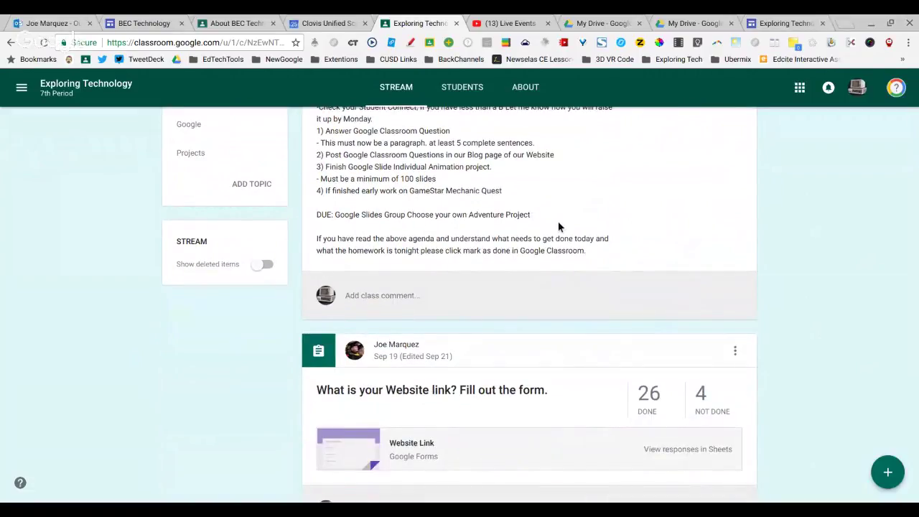
scroll(558, 227, up, 3)
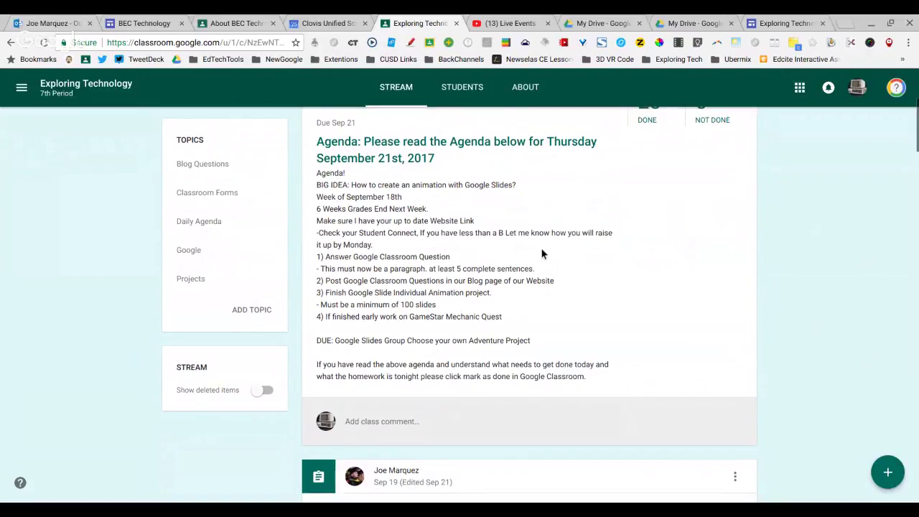
scroll(543, 251, down, 1)
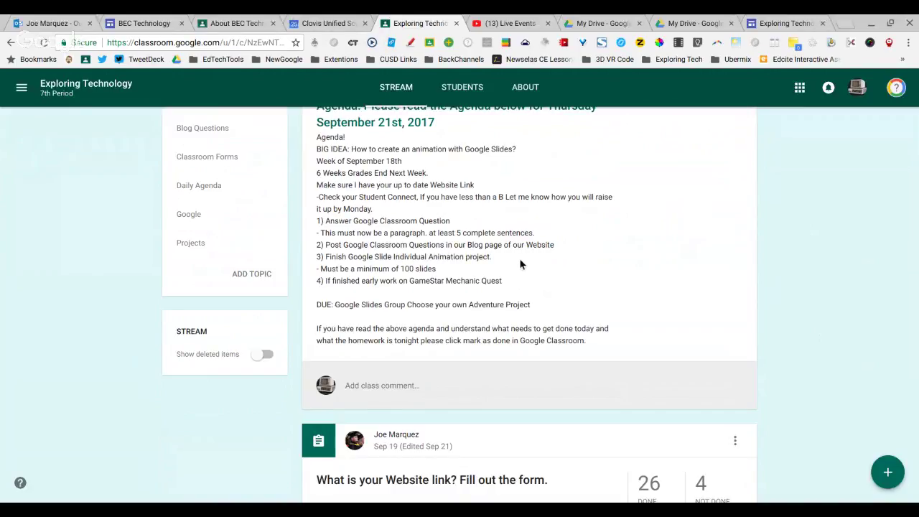
scroll(494, 264, down, 1)
scroll(426, 250, down, 1)
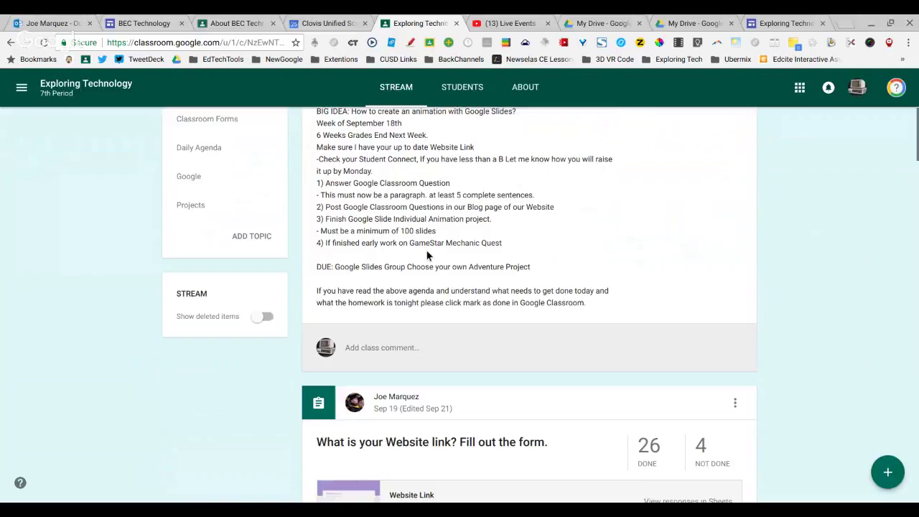
scroll(567, 258, down, 2)
scroll(566, 257, up, 3)
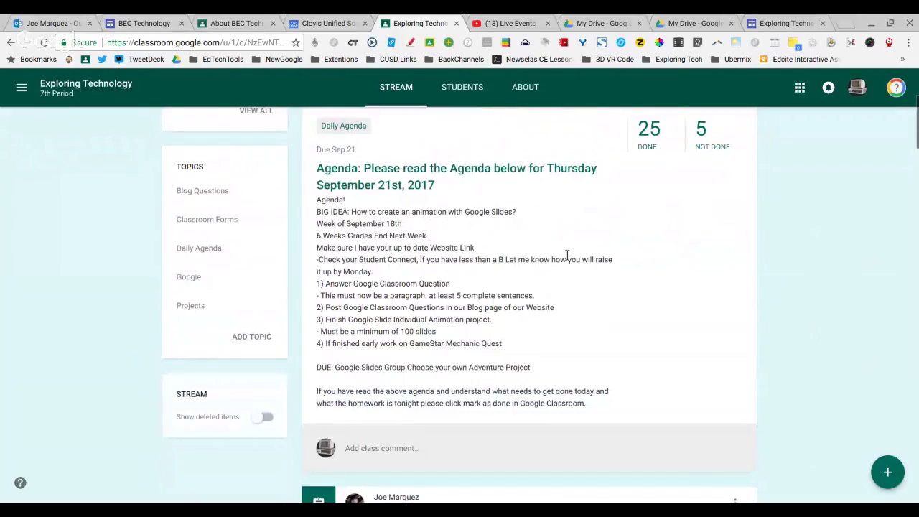
scroll(567, 255, up, 1)
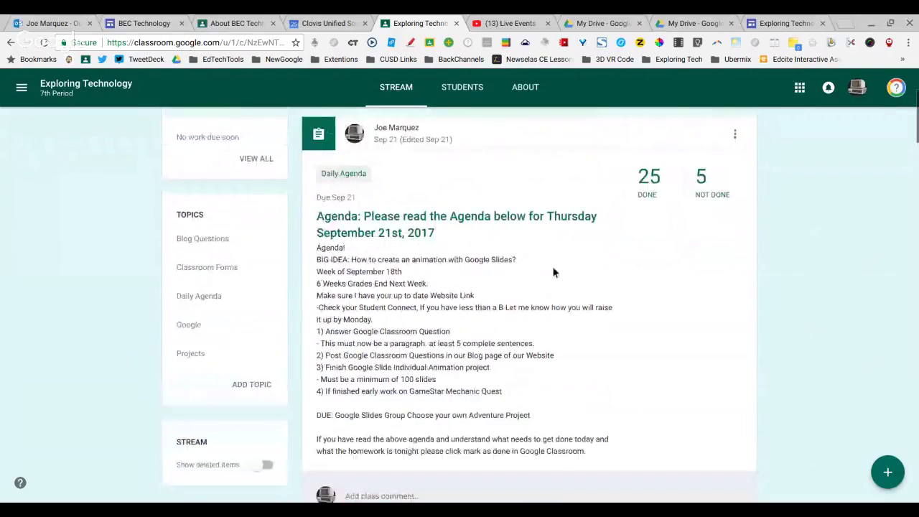
Reuse the Thursday September 21st agenda post from Exploring Technology as a new assignment
mouse_move(890, 473)
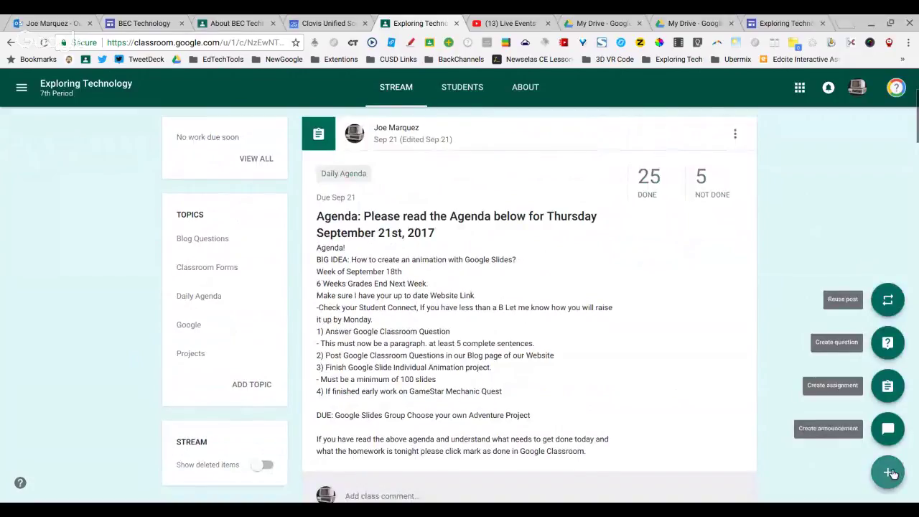
click(888, 309)
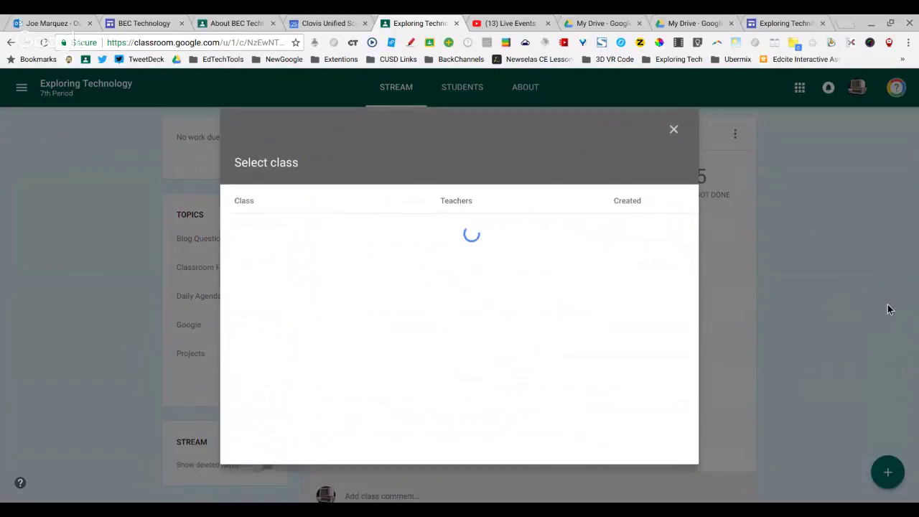
click(501, 251)
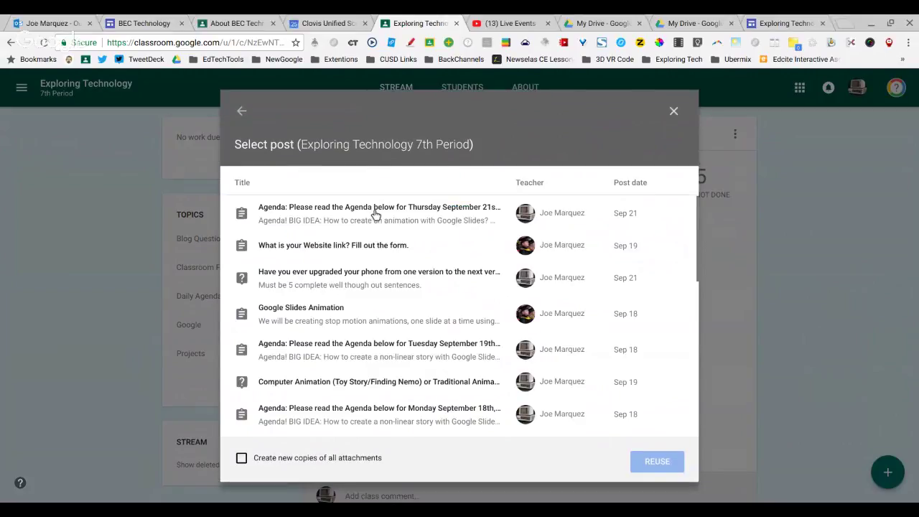
click(374, 214)
click(662, 468)
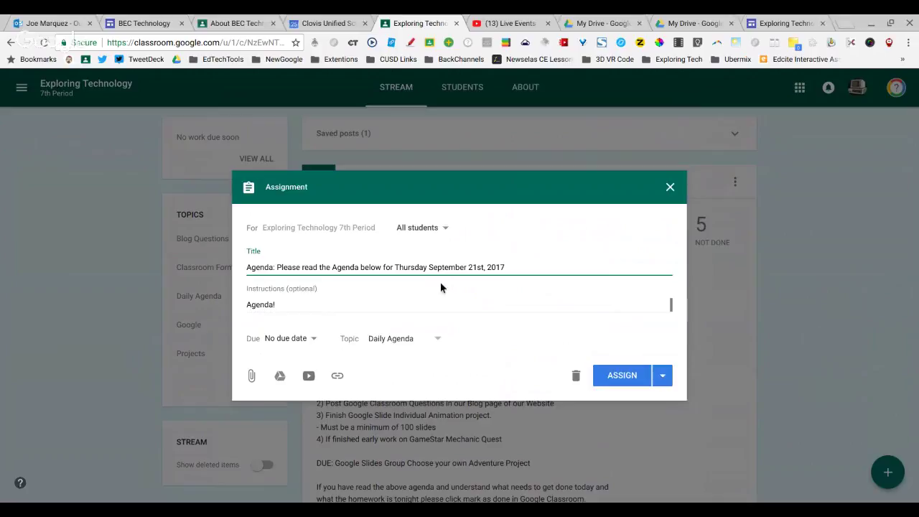
Retitle the draft for Monday September 25th, 2017
click(426, 267)
key(BackSpace)
key(BackSpace)
key(BackSpace)
key(BackSpace)
key(BackSpace)
key(BackSpace)
key(BackSpace)
text(H)
key(BackSpace)
key(BackSpace)
text(Monday)
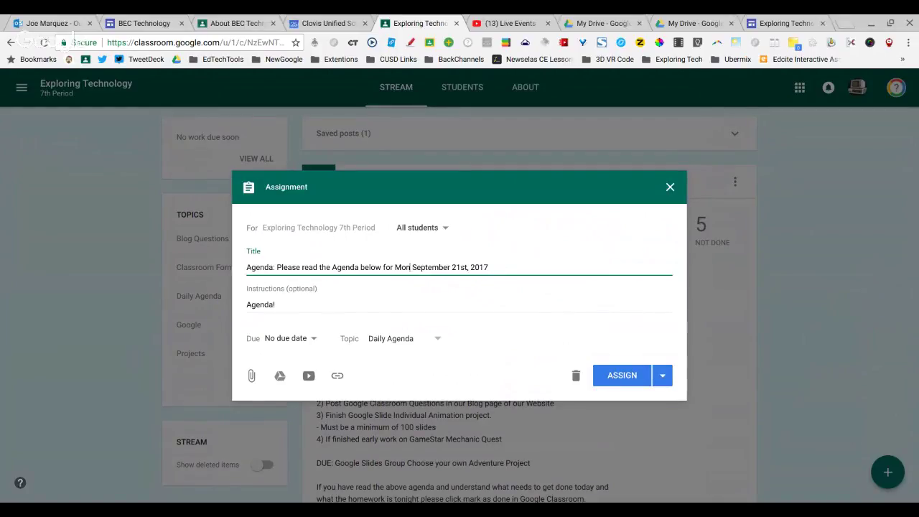
click(473, 267)
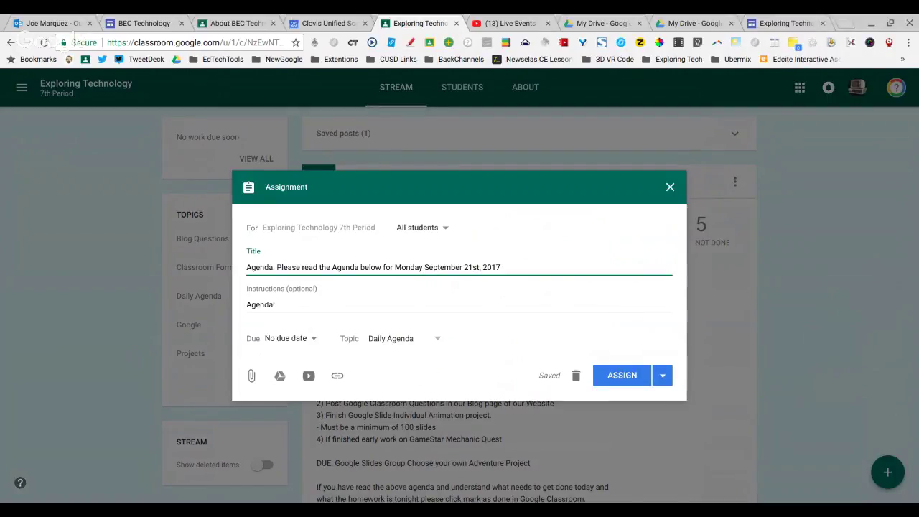
key(Right)
key(BackSpace)
key(BackSpace)
key(BackSpace)
text(5th)
Change the BIG IDEA line to '2D drawings to 3D printing'
click(499, 304)
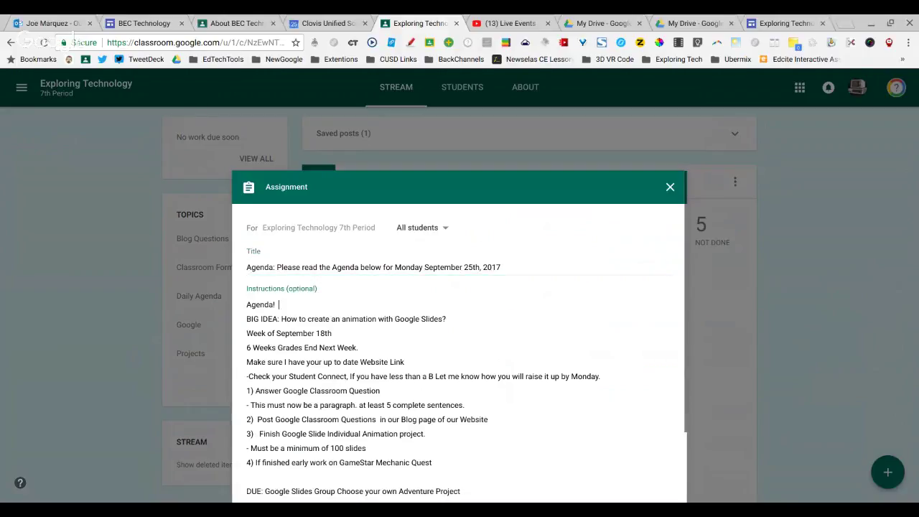
click(442, 319)
key(BackSpace)
key(BackSpace)
key(BackSpace)
key(BackSpace)
key(BackSpace)
key(BackSpace)
key(BackSpace)
key(BackSpace)
key(BackSpace)
key(BackSpace)
key(BackSpace)
key(BackSpace)
key(BackSpace)
key(BackSpace)
key(BackSpace)
key(BackSpace)
key(BackSpace)
key(BackSpace)
key(BackSpace)
key(BackSpace)
key(BackSpace)
key(BackSpace)
key(BackSpace)
key(BackSpace)
key(BackSpace)
key(BackSpace)
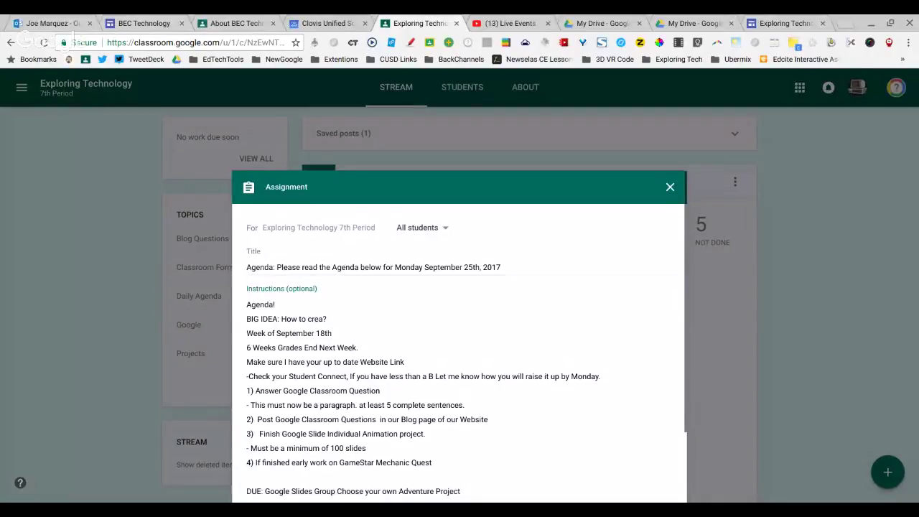
text(2D drawings to )
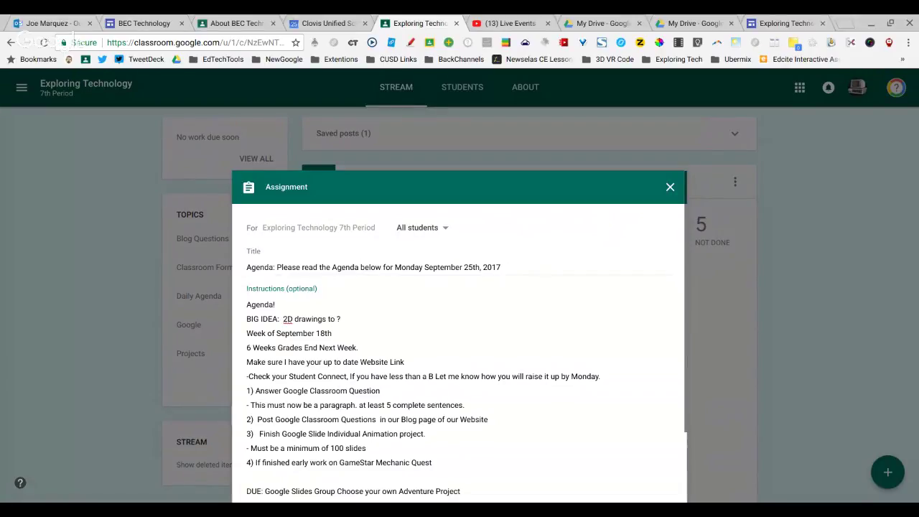
text(#D printing)
click(341, 317)
key(BackSpace)
text(3)
Change the Week of date to 25 and 'Next' to 'This' in the grades line
click(324, 333)
key(BackSpace)
key(BackSpace)
text(25)
scroll(463, 319, down, 1)
scroll(463, 319, down, 2)
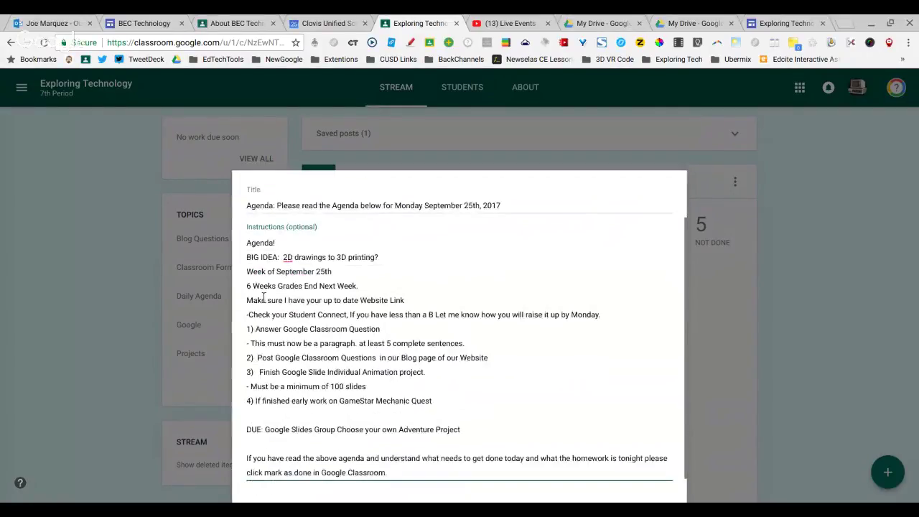
click(337, 286)
key(BackSpace)
scroll(337, 287, up, 2)
key(BackSpace)
key(BackSpace)
key(BackSpace)
text(This)
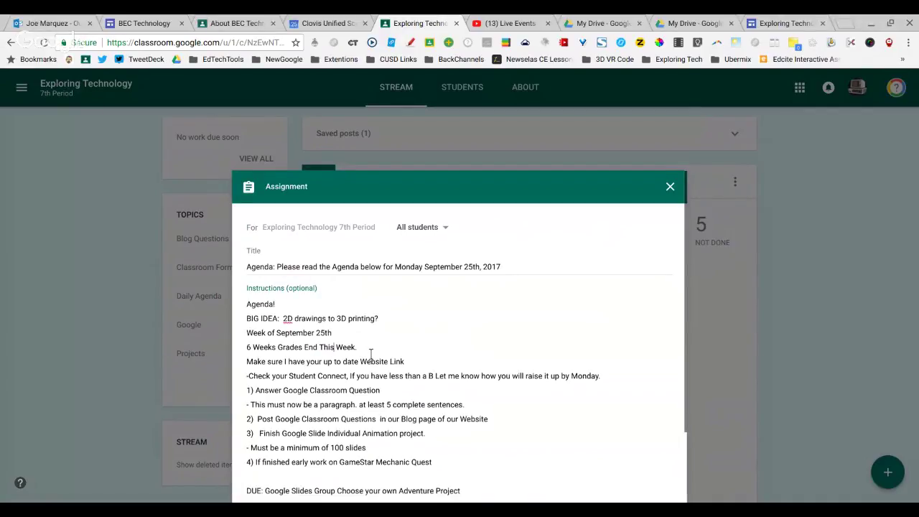
Append 'and ALL blogs are up to date.' to the Website Link line
click(406, 361)
text(and ALL blogs are up to daye)
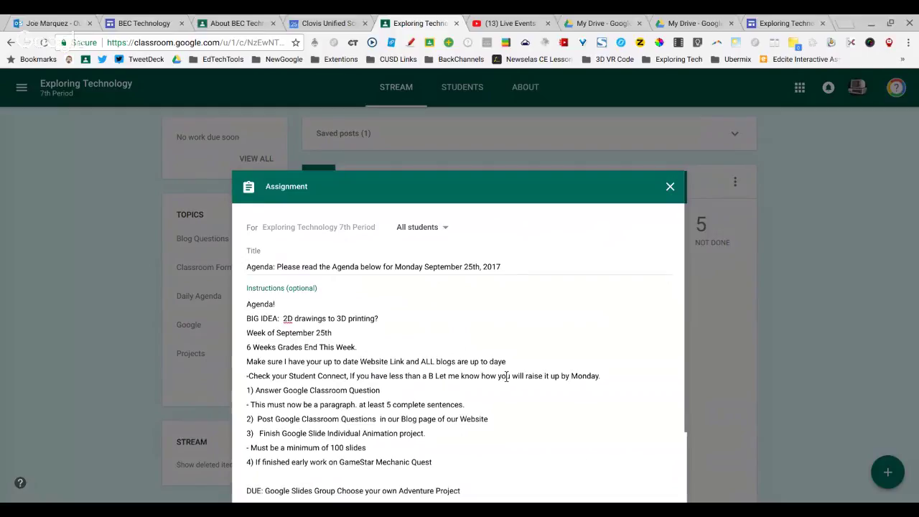
scroll(506, 376, down, 1)
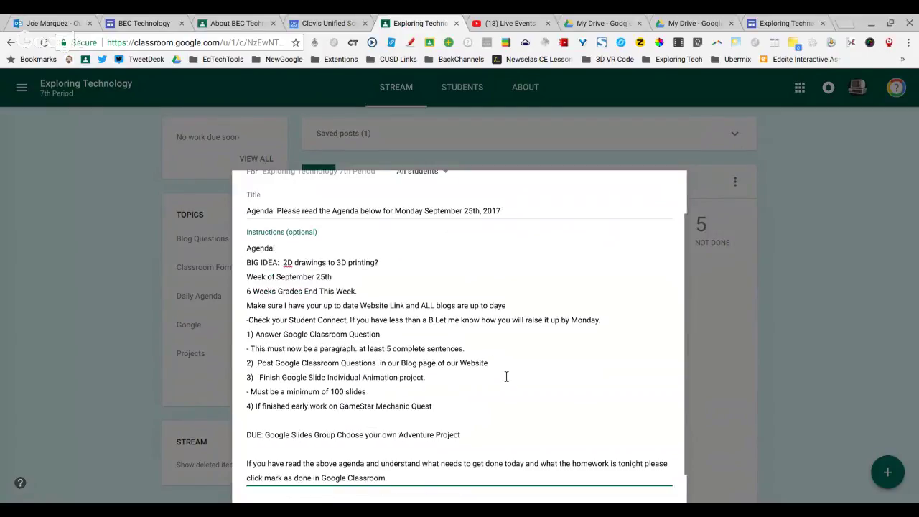
key(BackSpace)
text(.)
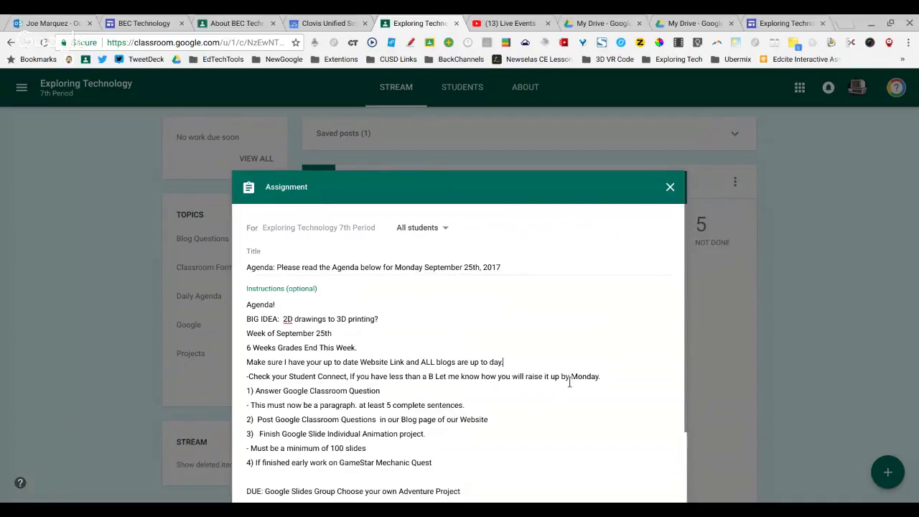
scroll(482, 363, down, 1)
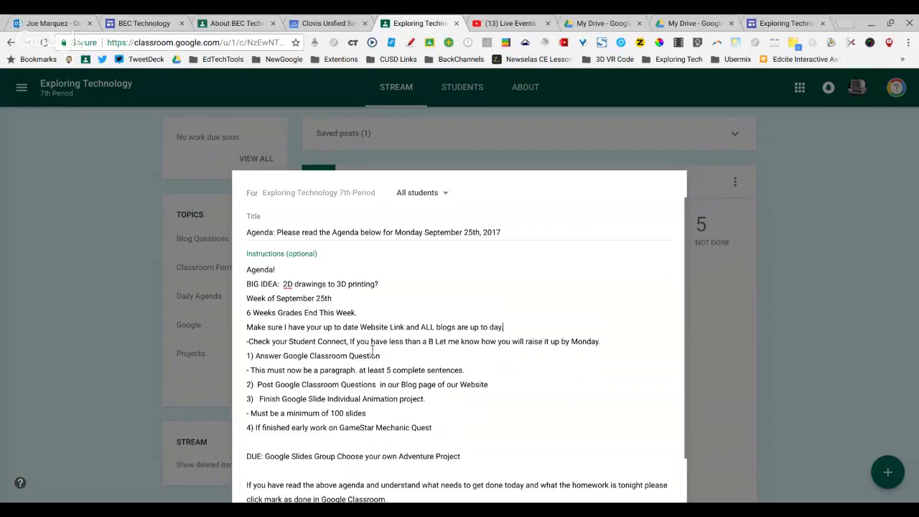
scroll(467, 370, down, 1)
scroll(466, 370, down, 1)
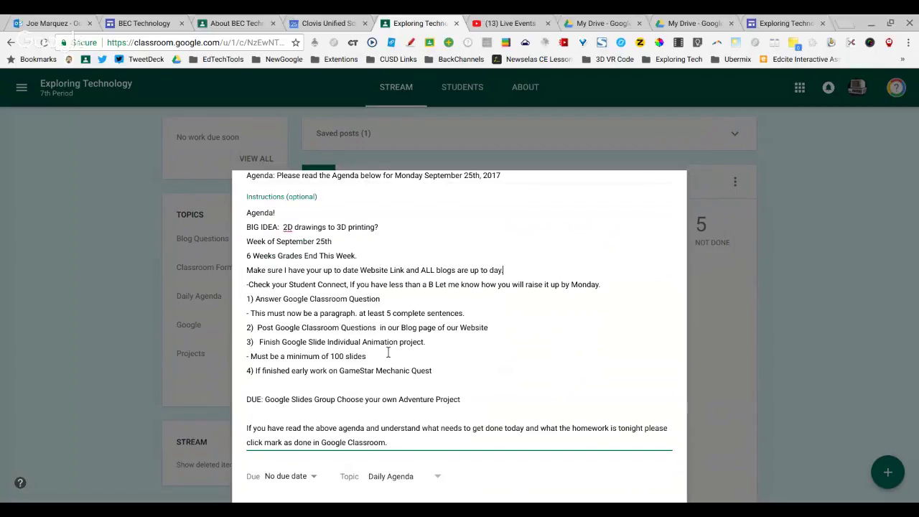
Replace agenda item 3 with 'Introduction to 3D printing'
drag(381, 354, 260, 342)
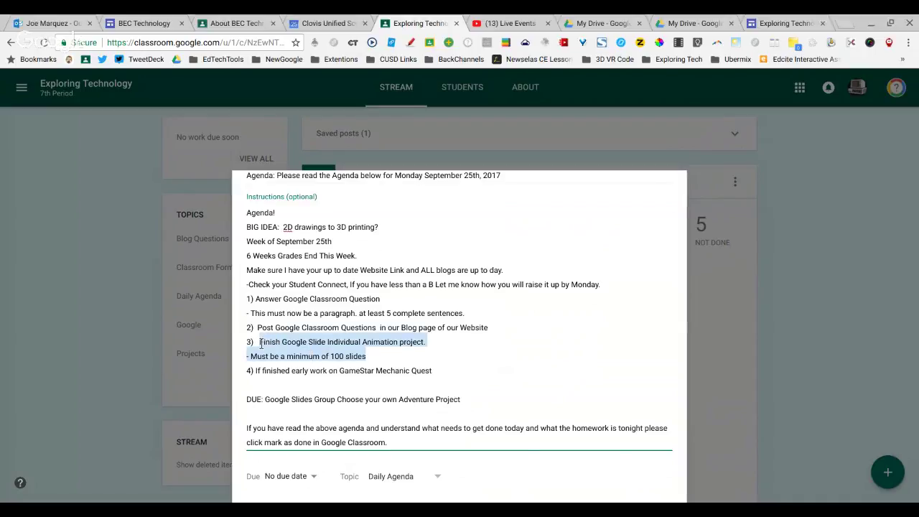
key(BackSpace)
text(Int)
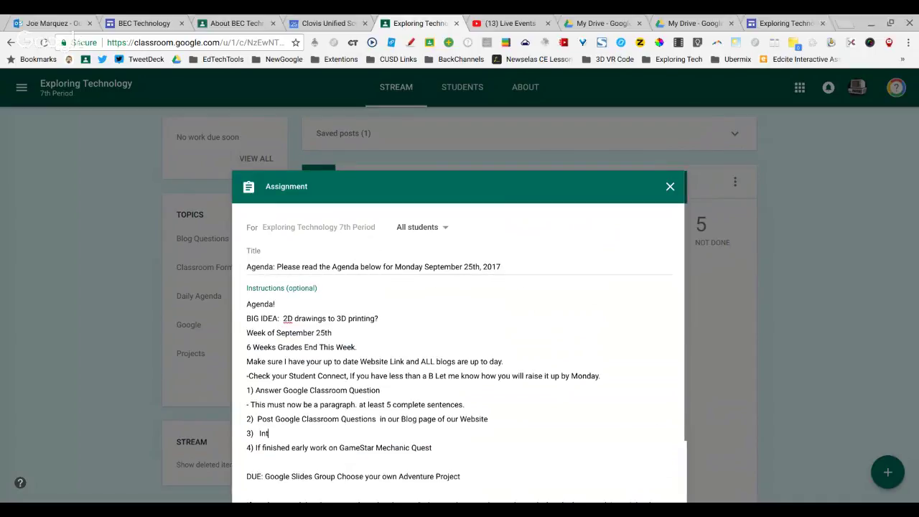
text(roduction to 3D printing)
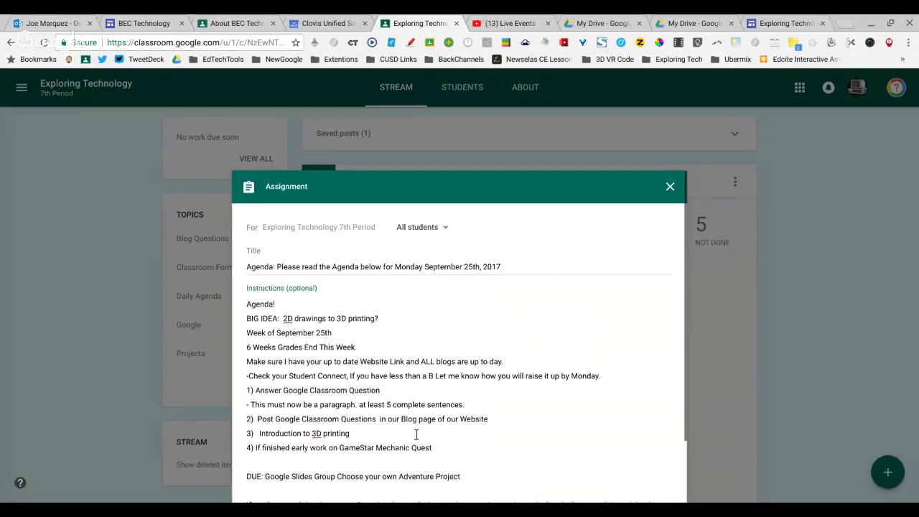
Rewrite agenda item 4 as 'Create 2D art', with a blank line before DUE
click(432, 447)
shift+click(254, 450)
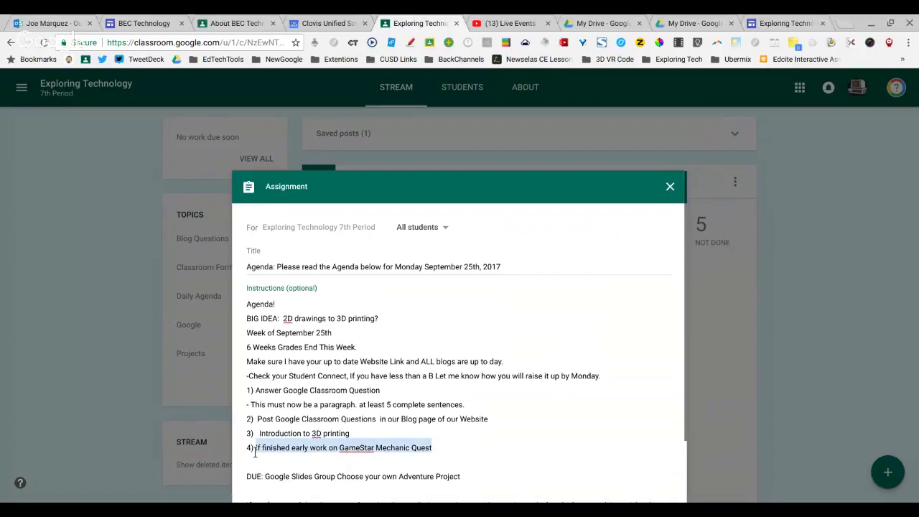
key(Right)
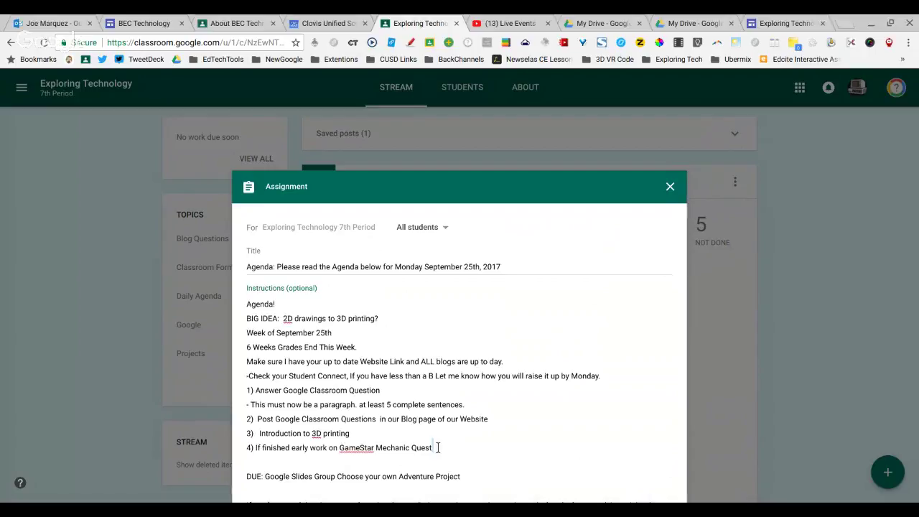
click(282, 449)
key(Return)
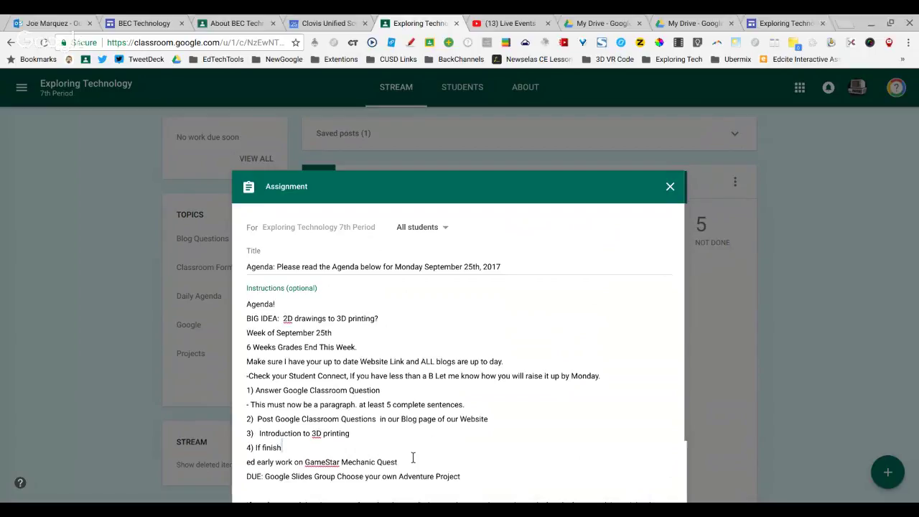
shift+click(413, 458)
shift+click(263, 447)
key(BackSpace)
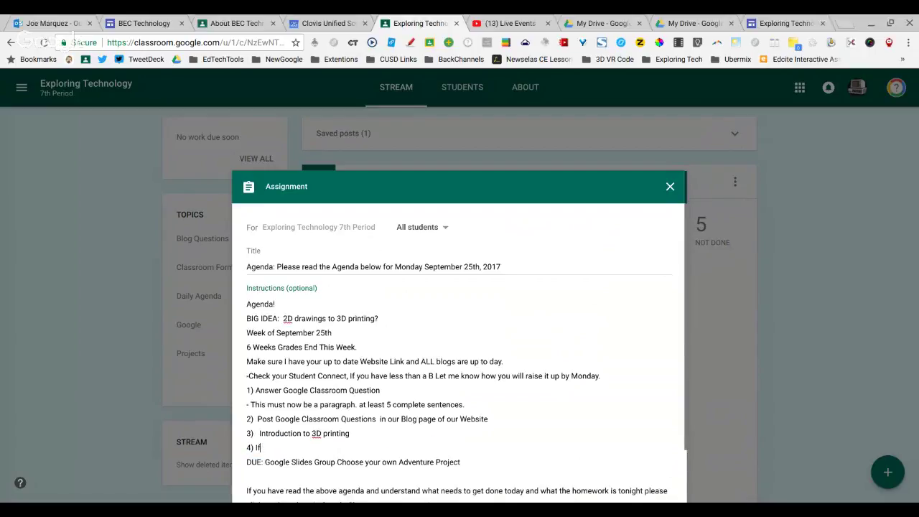
key(BackSpace)
text(Creat )
text(2d)
text(D ar)
click(274, 447)
text(e)
click(317, 447)
key(Return)
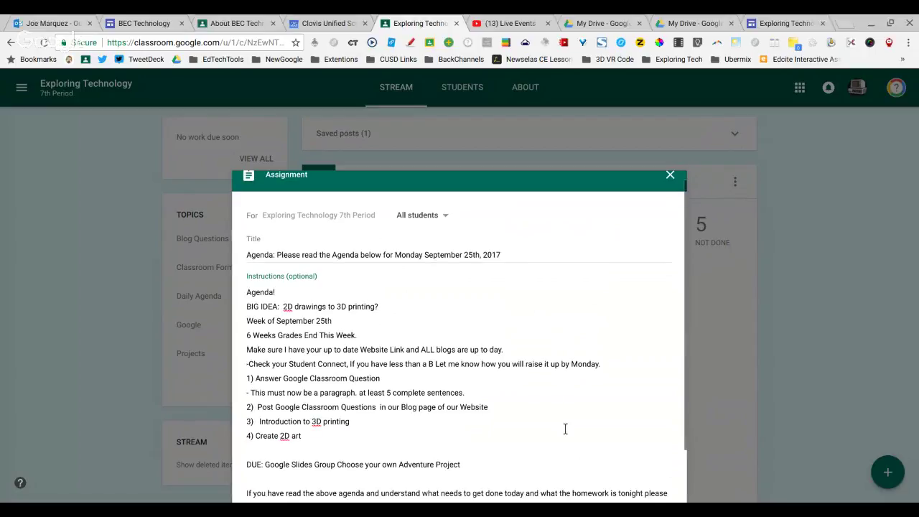
Change the DUE line to 'Google Slides Animation Project.'
scroll(502, 394, down, 1)
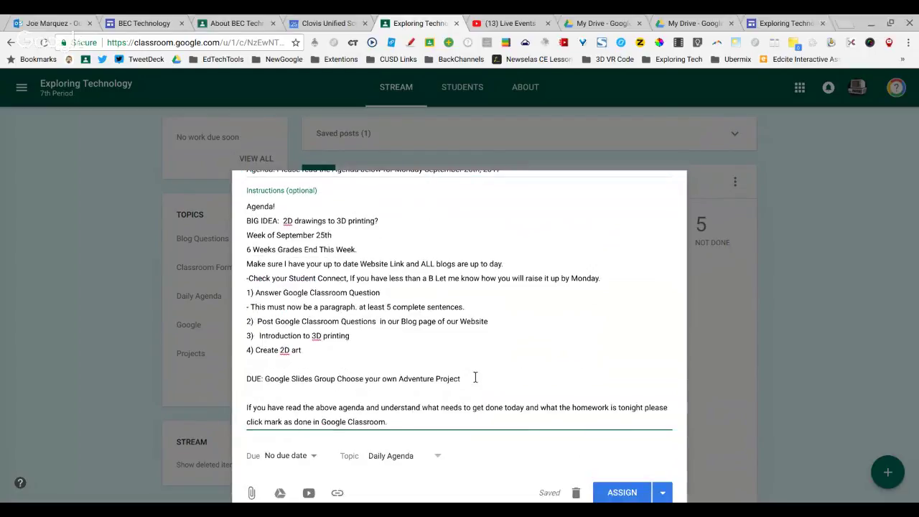
scroll(474, 377, up, 1)
key(BackSpace)
key(BackSpace)
key(BackSpace)
key(BackSpace)
key(BackSpace)
key(BackSpace)
key(BackSpace)
key(BackSpace)
key(BackSpace)
key(BackSpace)
key(BackSpace)
key(BackSpace)
key(BackSpace)
key(BackSpace)
key(BackSpace)
key(BackSpace)
key(BackSpace)
key(BackSpace)
key(BackSpace)
key(BackSpace)
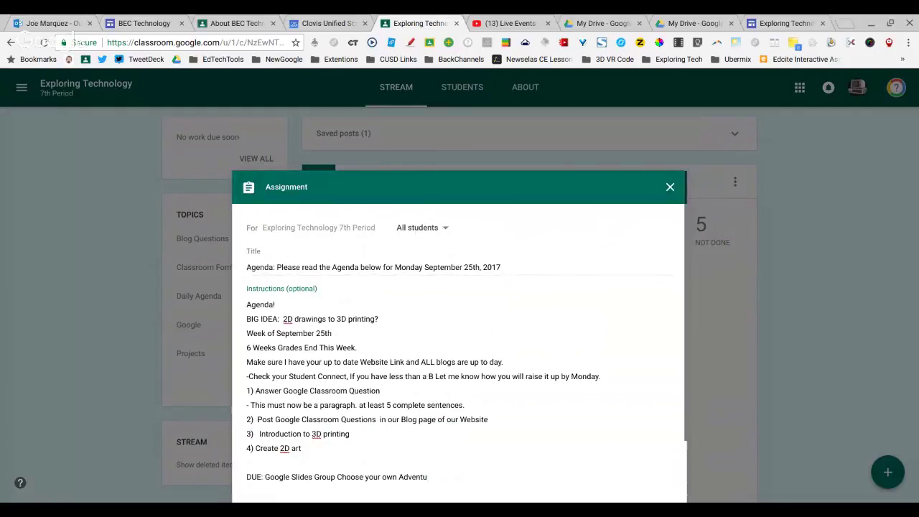
key(BackSpace)
key(BackSpace)
key(BackSpace)
key(BackSpace)
key(BackSpace)
key(BackSpace)
key(BackSpace)
key(BackSpace)
key(BackSpace)
key(BackSpace)
text(Annimation)
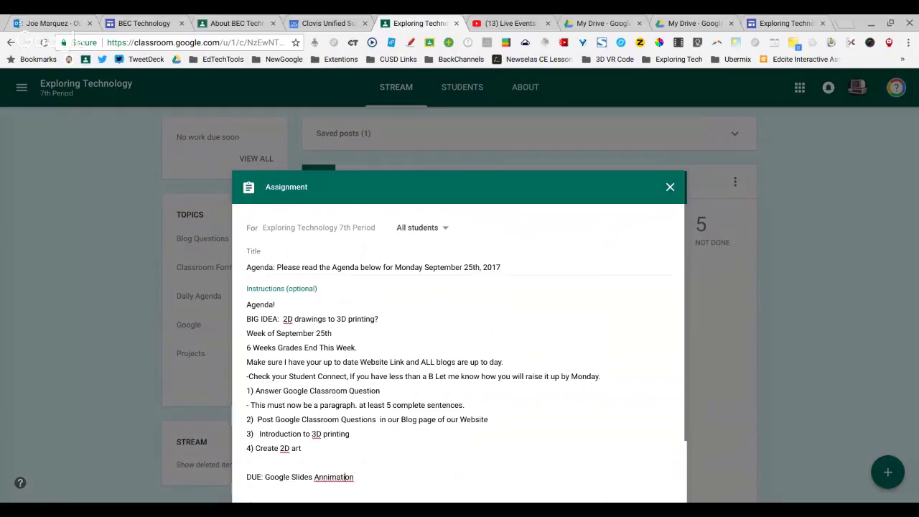
key(BackSpace)
click(409, 477)
text(Pro)
text(jrct)
key(BackSpace)
key(BackSpace)
text(ect.)
scroll(486, 467, down, 1)
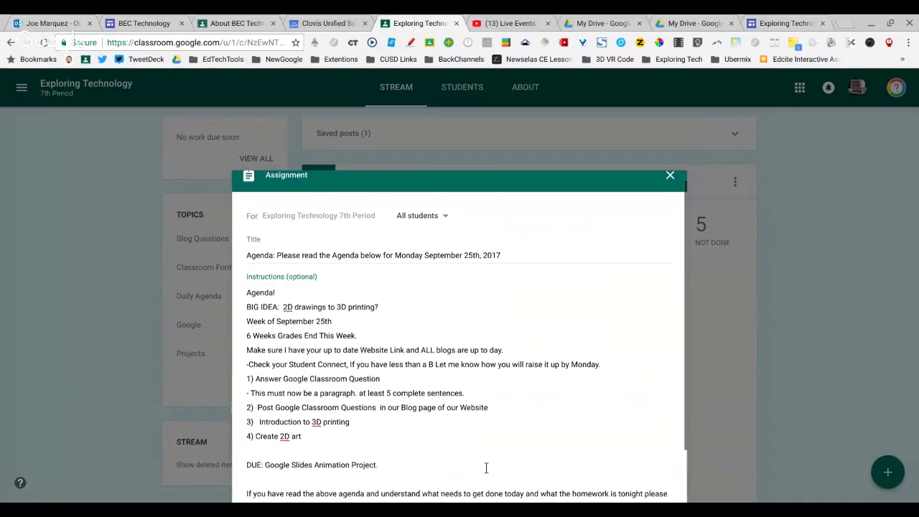
Retype the closing period after 'Project' on the DUE line
scroll(486, 468, down, 3)
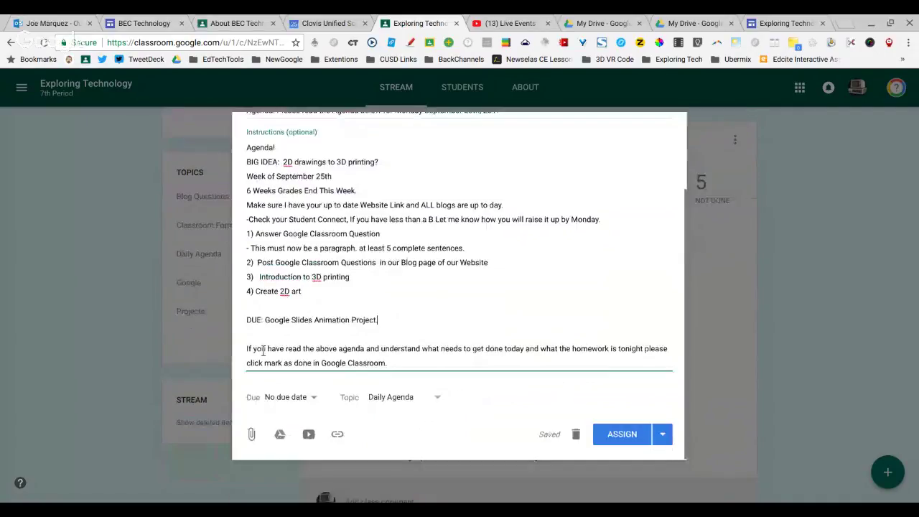
click(402, 362)
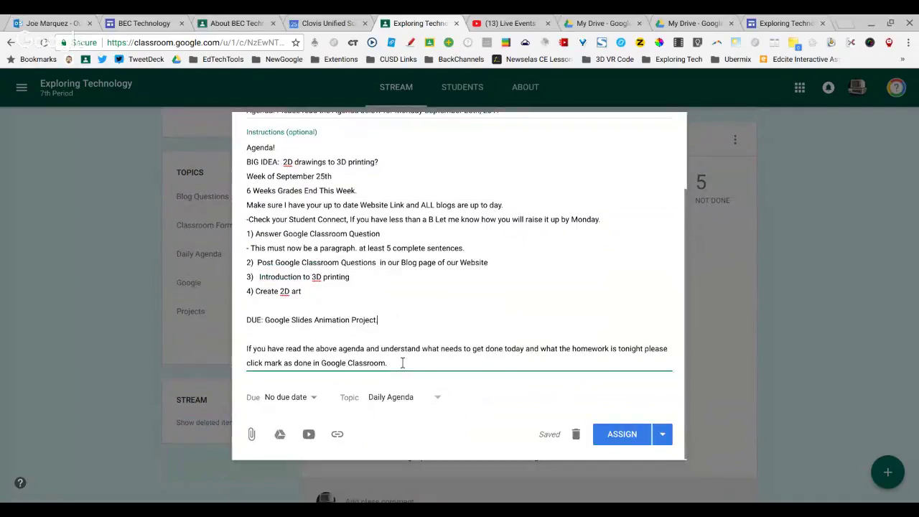
key(BackSpace)
key(BackSpace)
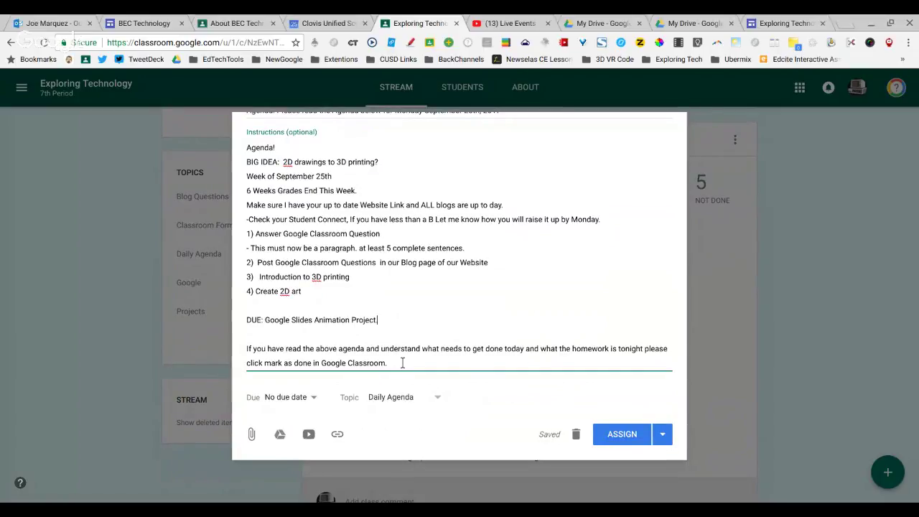
text(.)
Set the due date to September 25 and assign the agenda to the class
scroll(447, 299, up, 1)
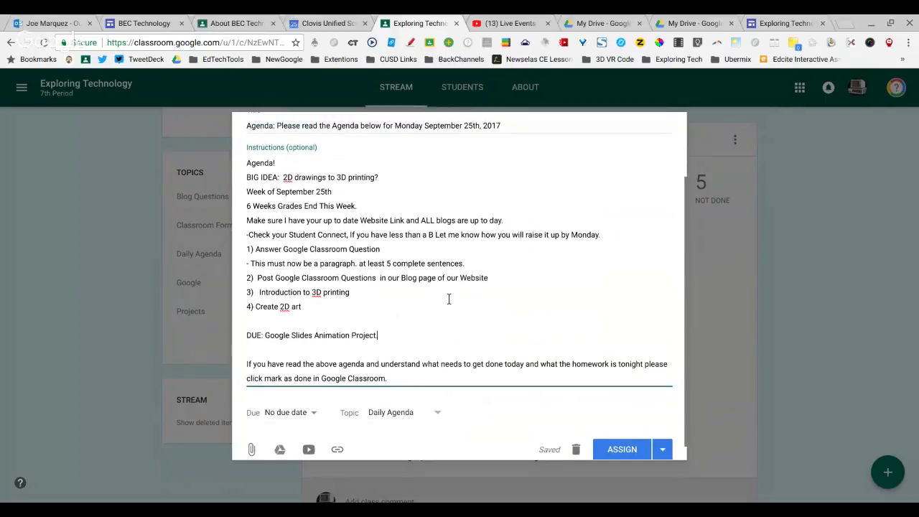
scroll(448, 299, up, 1)
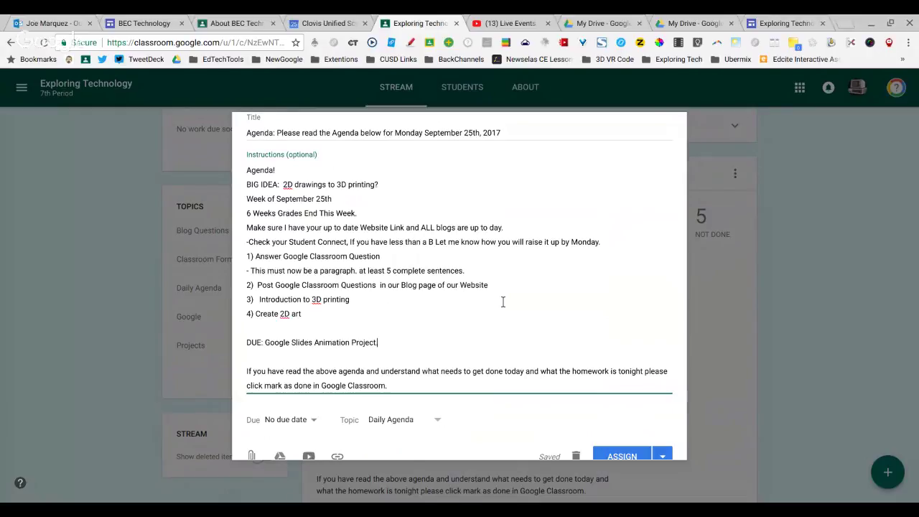
scroll(502, 301, down, 1)
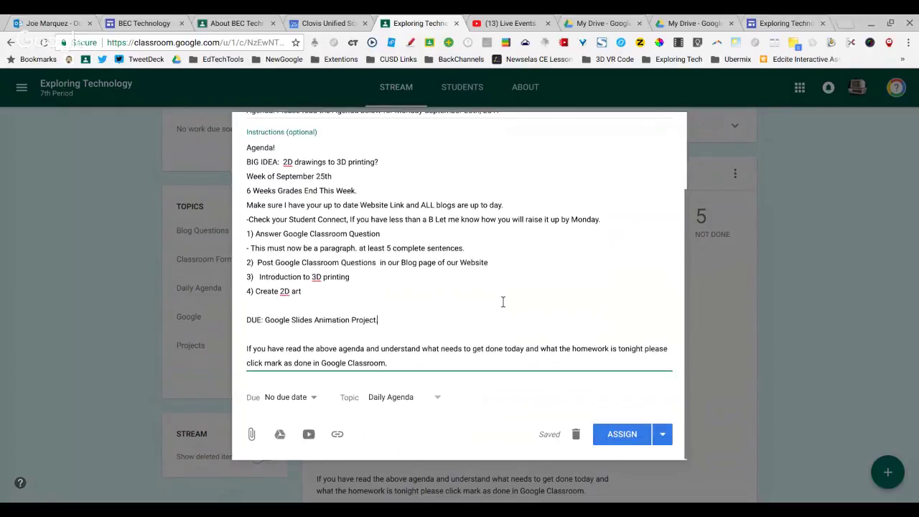
click(308, 397)
click(306, 437)
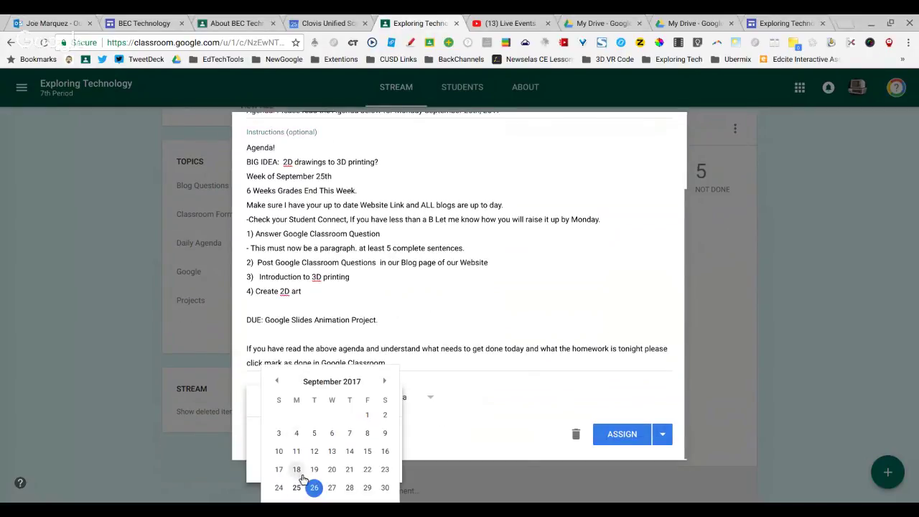
click(296, 487)
click(462, 406)
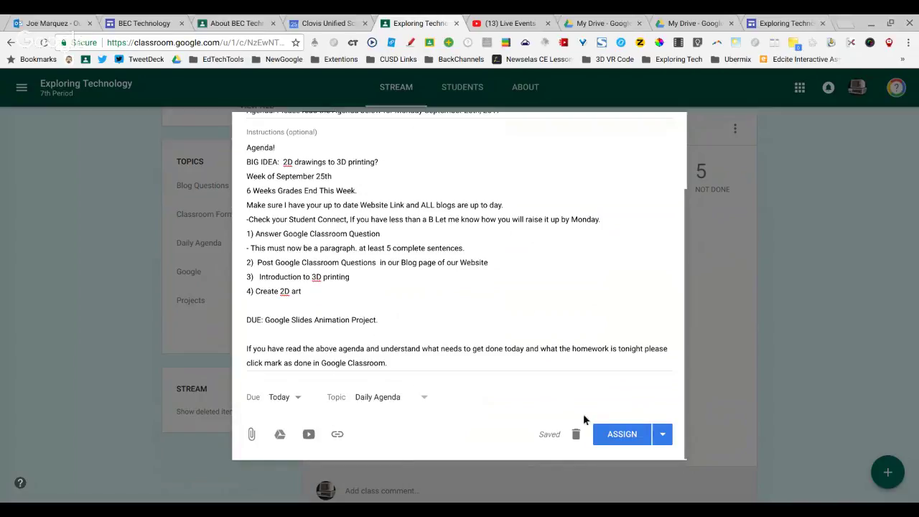
click(629, 434)
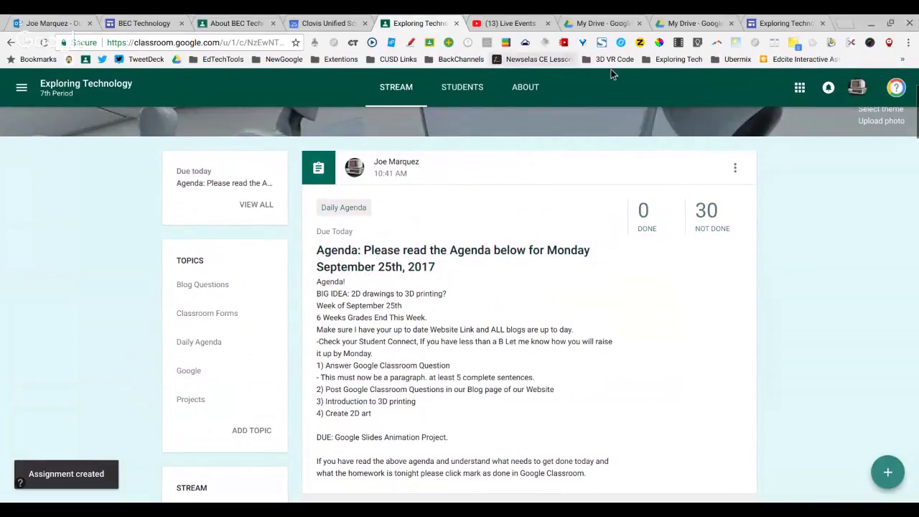
Open the Exploring Technology site and scroll to its 7th Period calendar showing the September 25 agenda
click(770, 26)
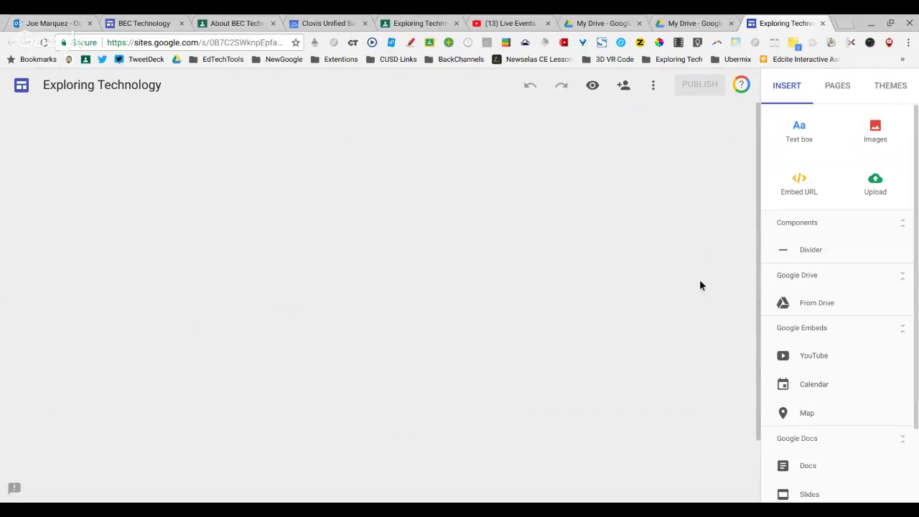
scroll(744, 305, down, 3)
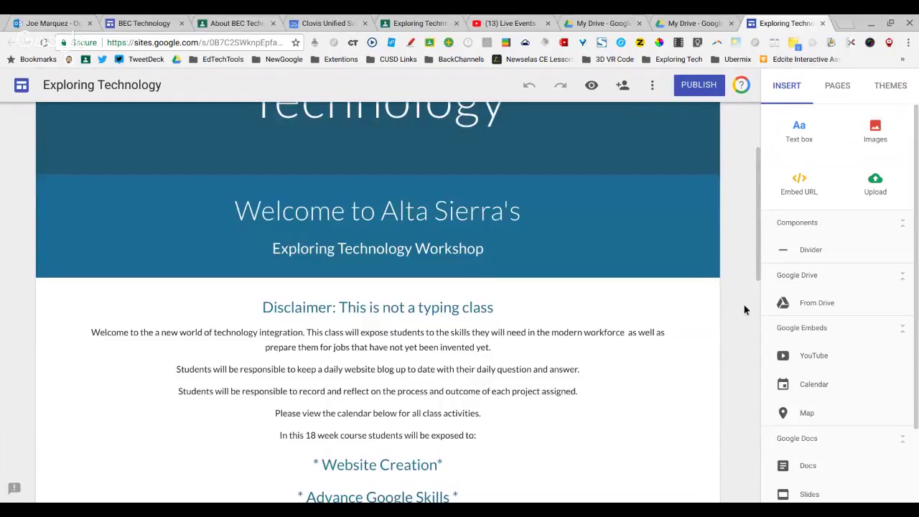
scroll(743, 304, down, 10)
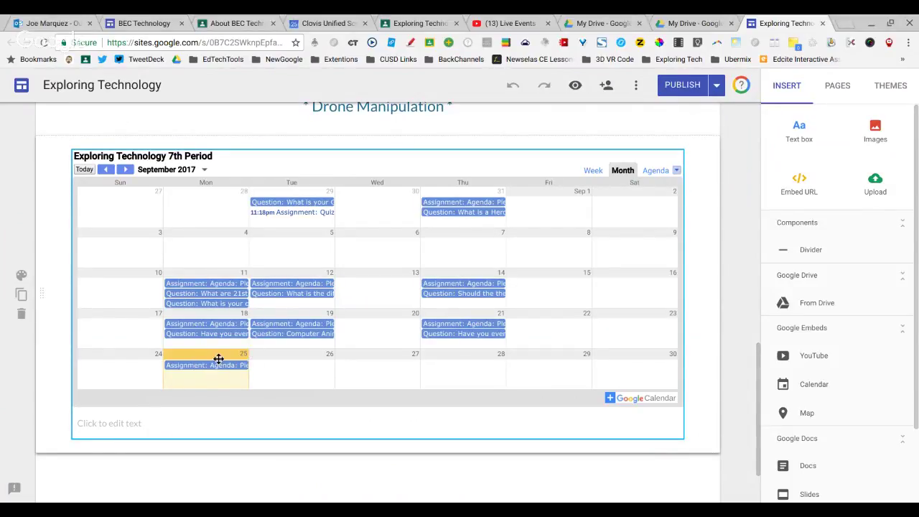
Preview the site and read the Sep 25 Assignment event's full description in the 7th Period calendar
click(576, 87)
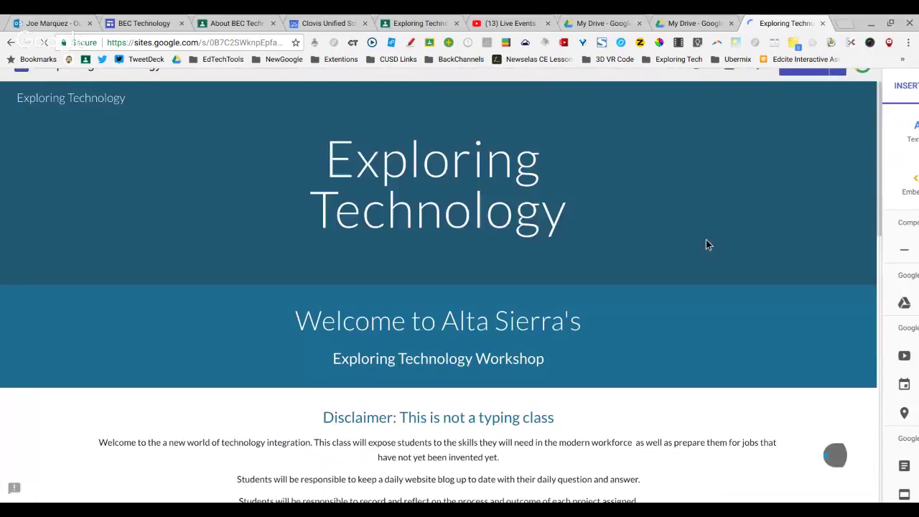
scroll(706, 245, down, 10)
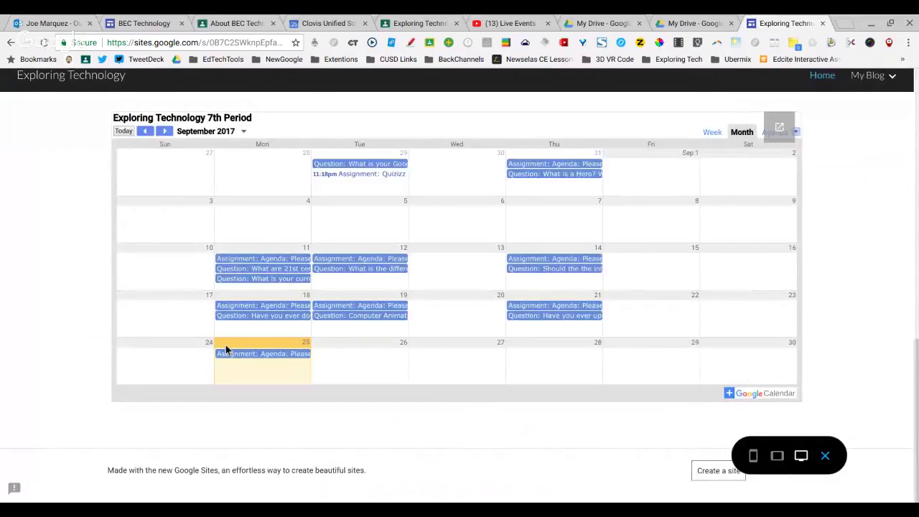
click(280, 364)
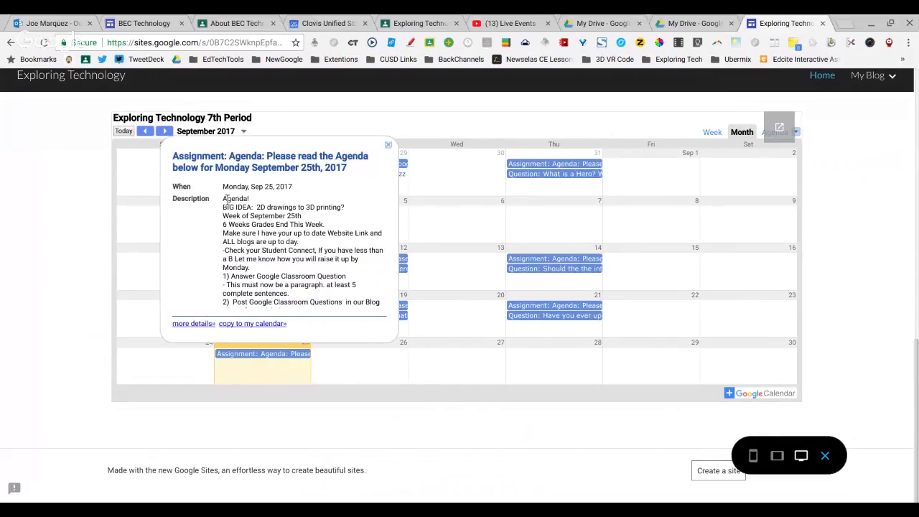
scroll(285, 283, down, 3)
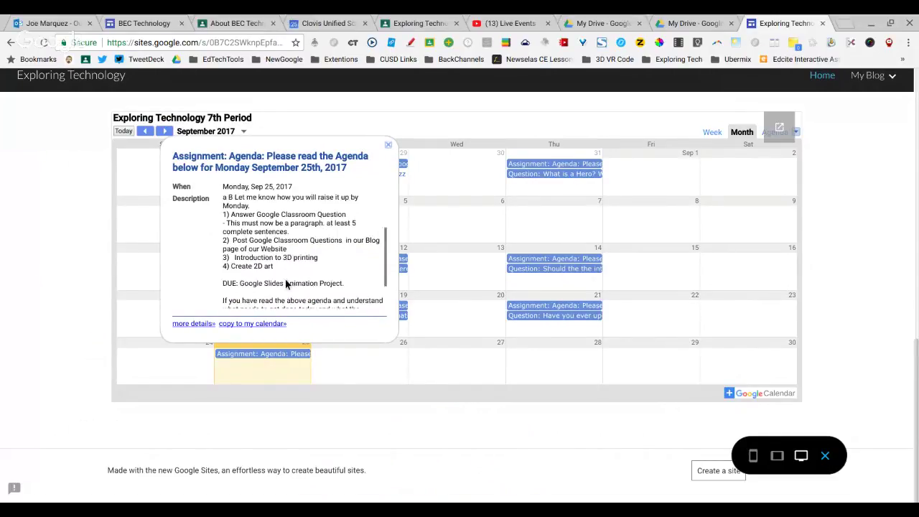
scroll(285, 283, down, 2)
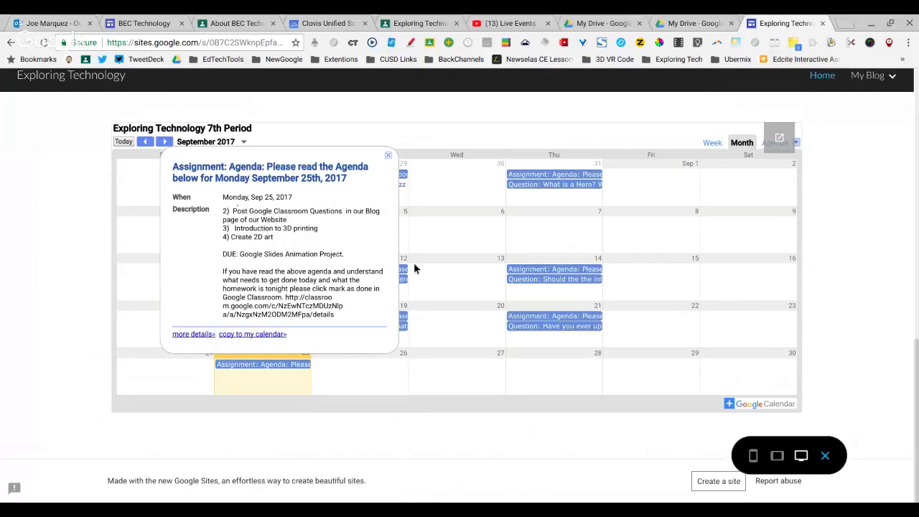
scroll(840, 314, up, 1)
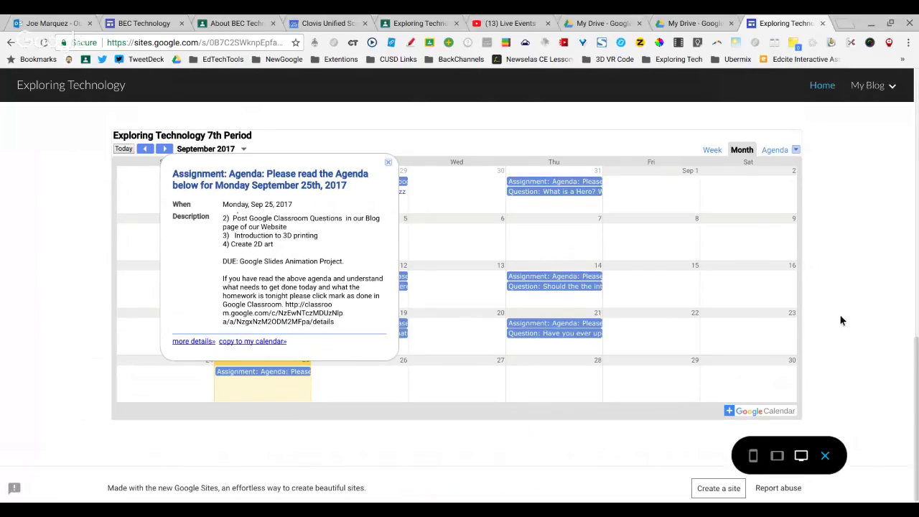
scroll(839, 321, up, 1)
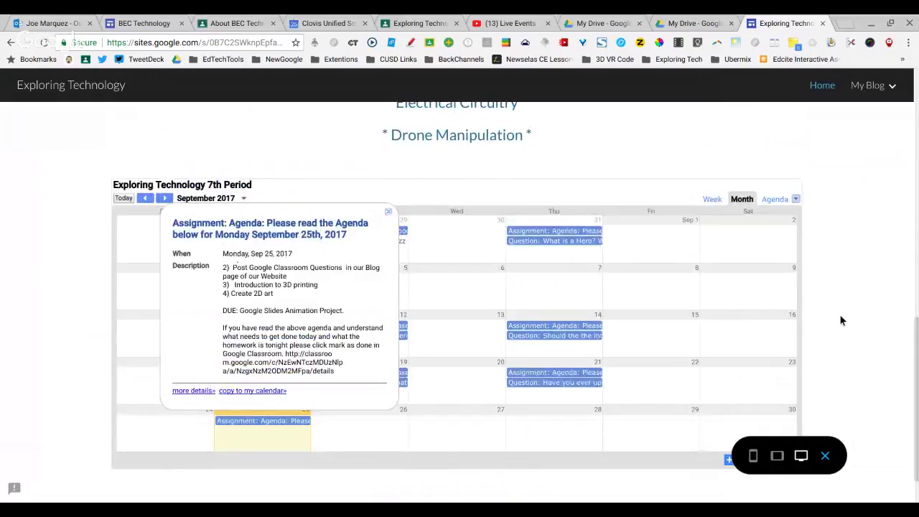